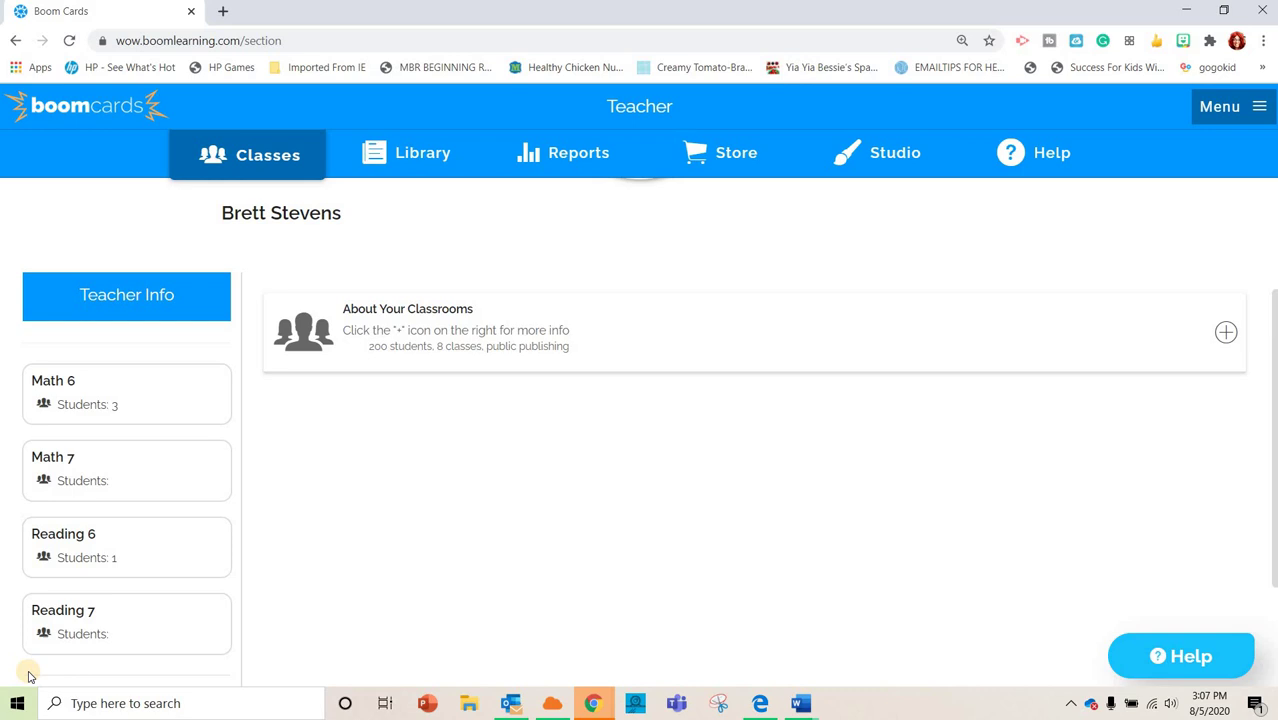
Open the Math 6 class and review its students, the options for student Test, and the class's assigned decks.
left_click(142, 389)
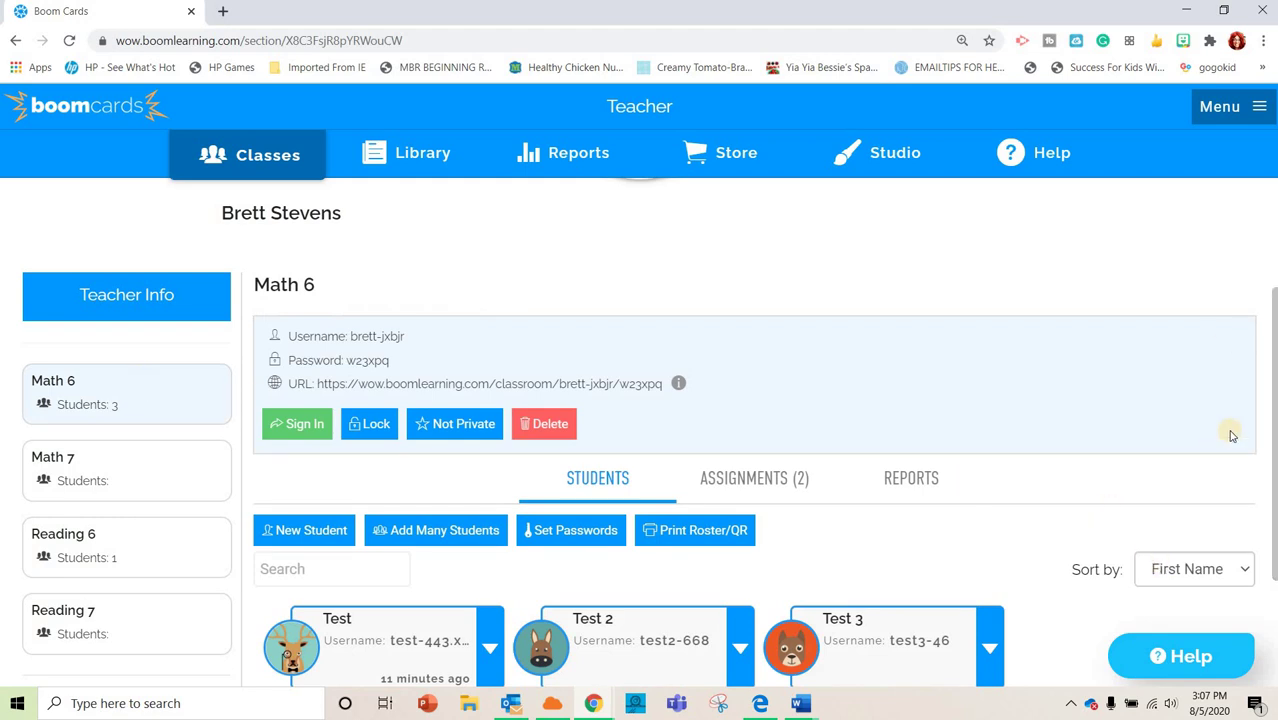
scroll(1272, 424, "down", 2)
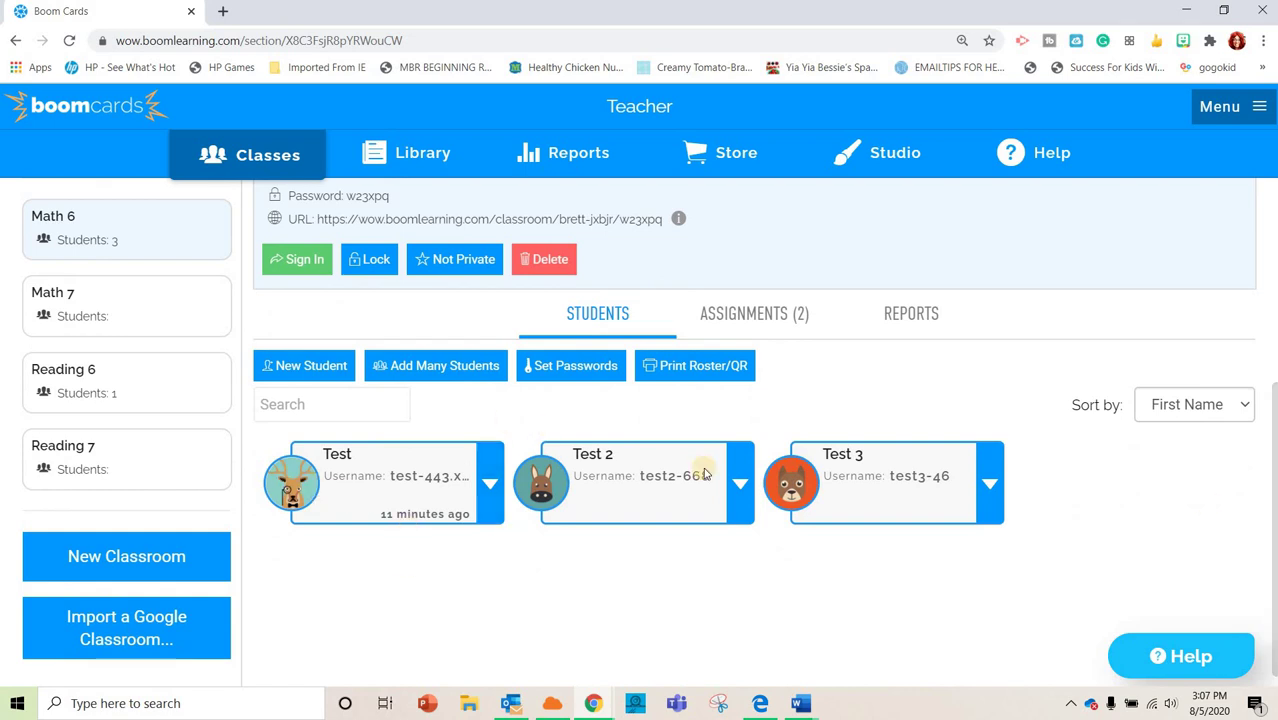
left_click(481, 494)
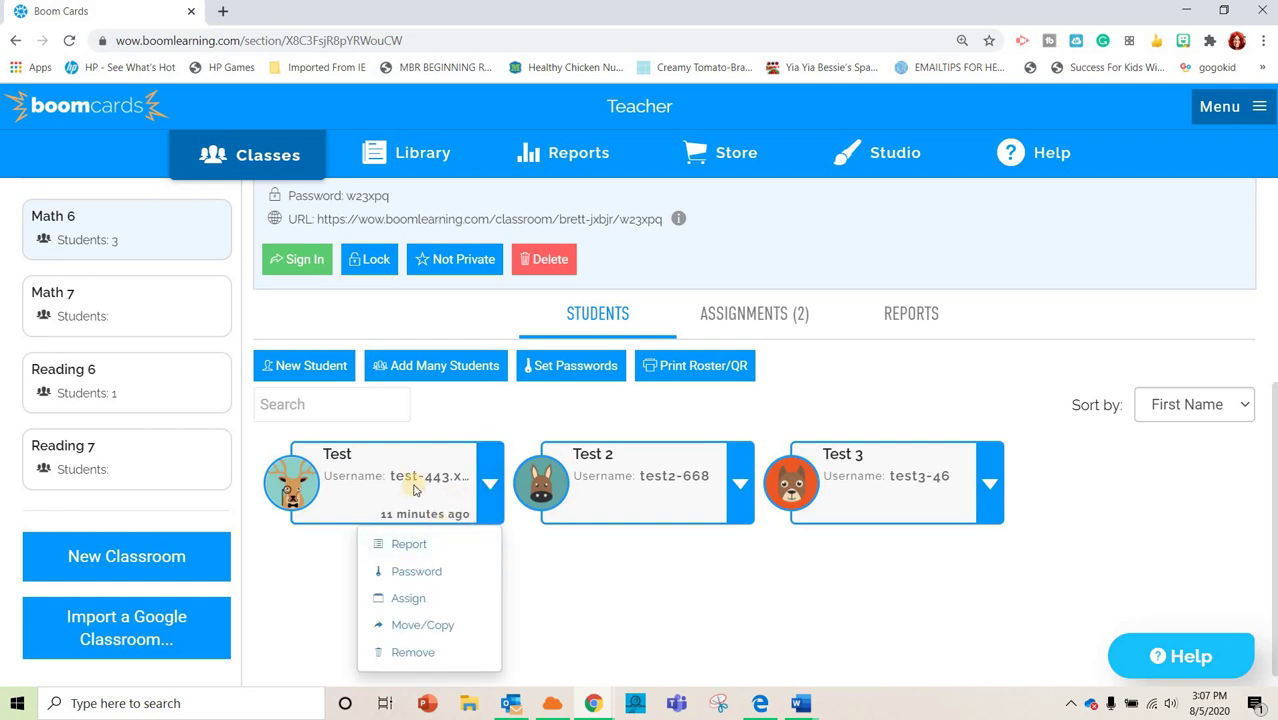
left_click(757, 318)
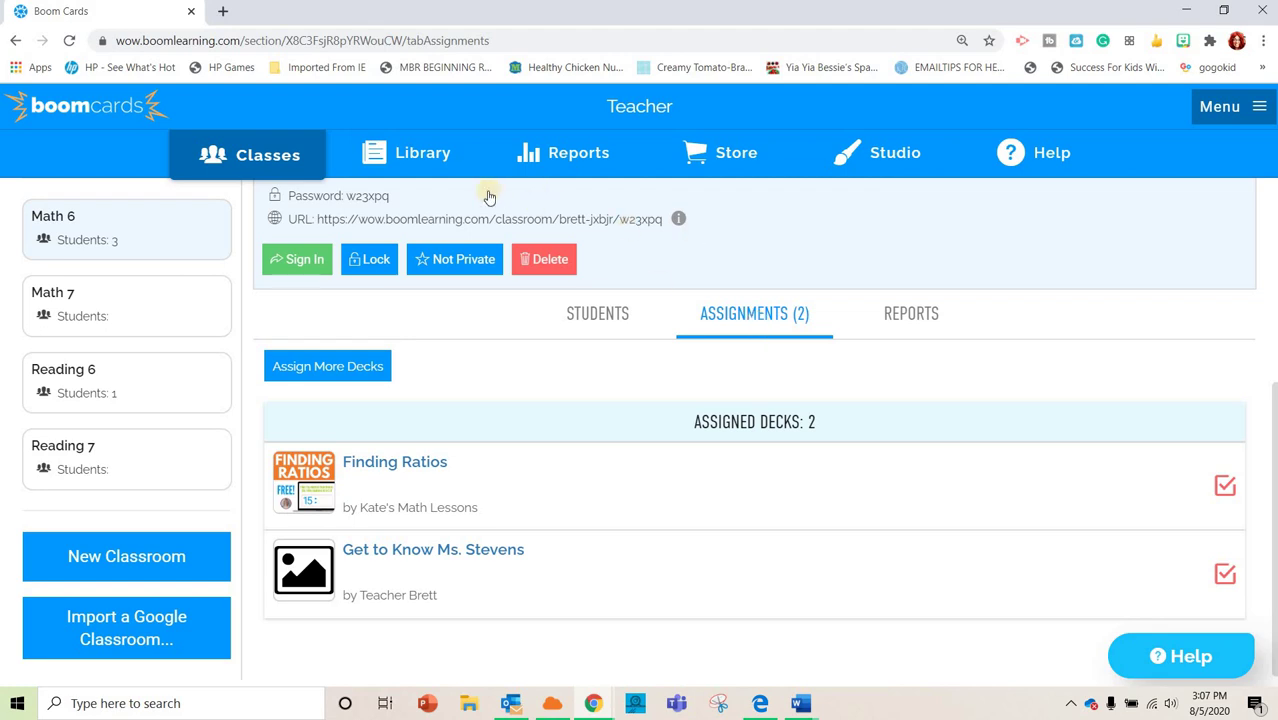
Open the deck library and look through all the created and purchased decks.
left_click(427, 158)
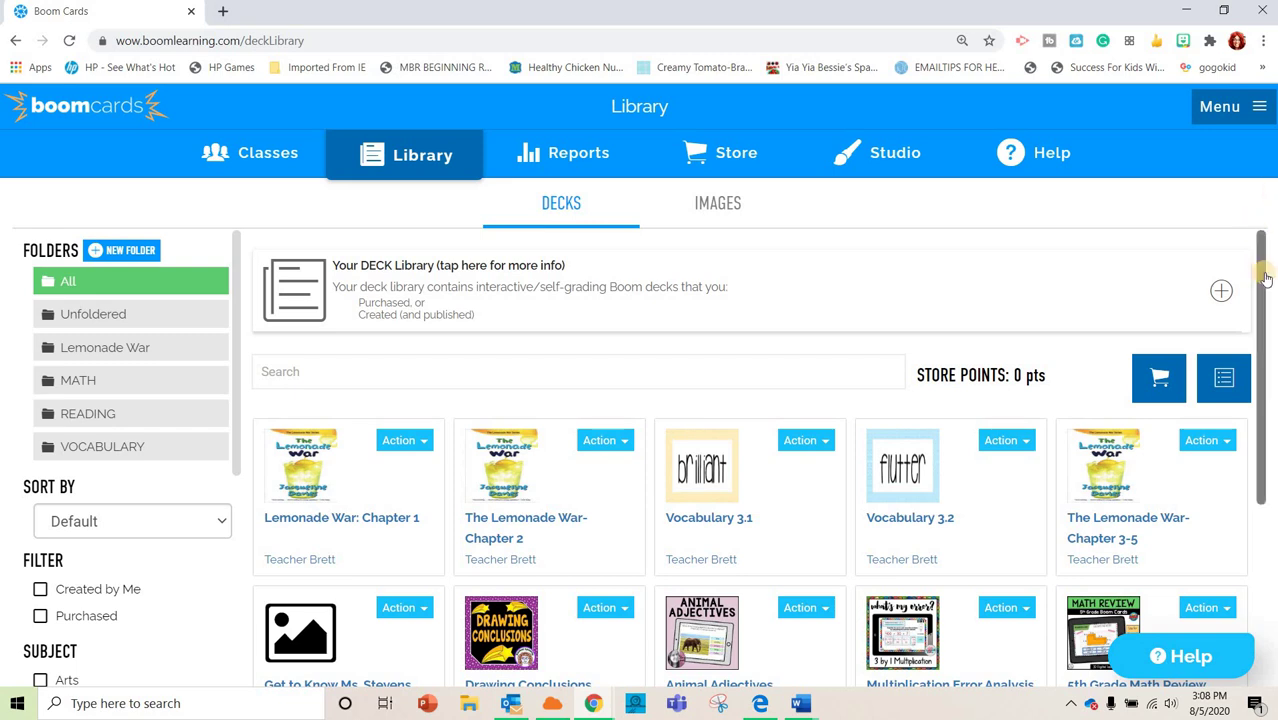
scroll(1263, 297, "down", 3)
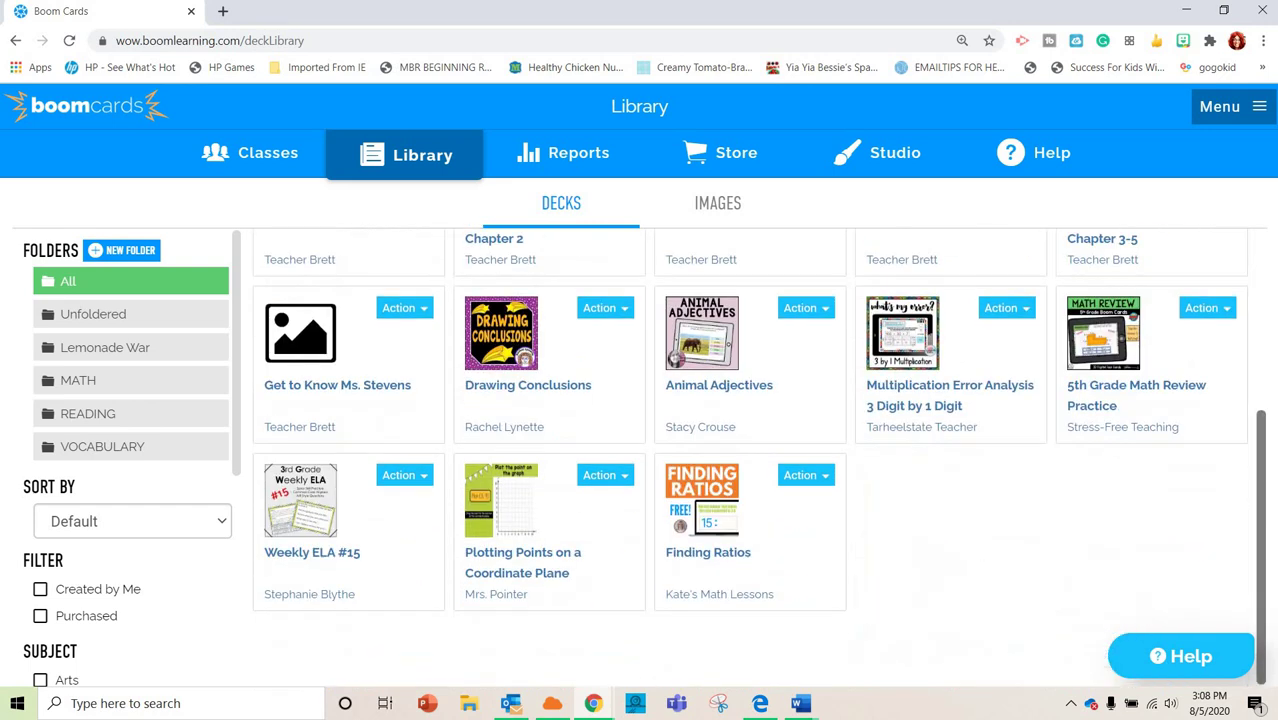
scroll(1265, 300, "up", 3)
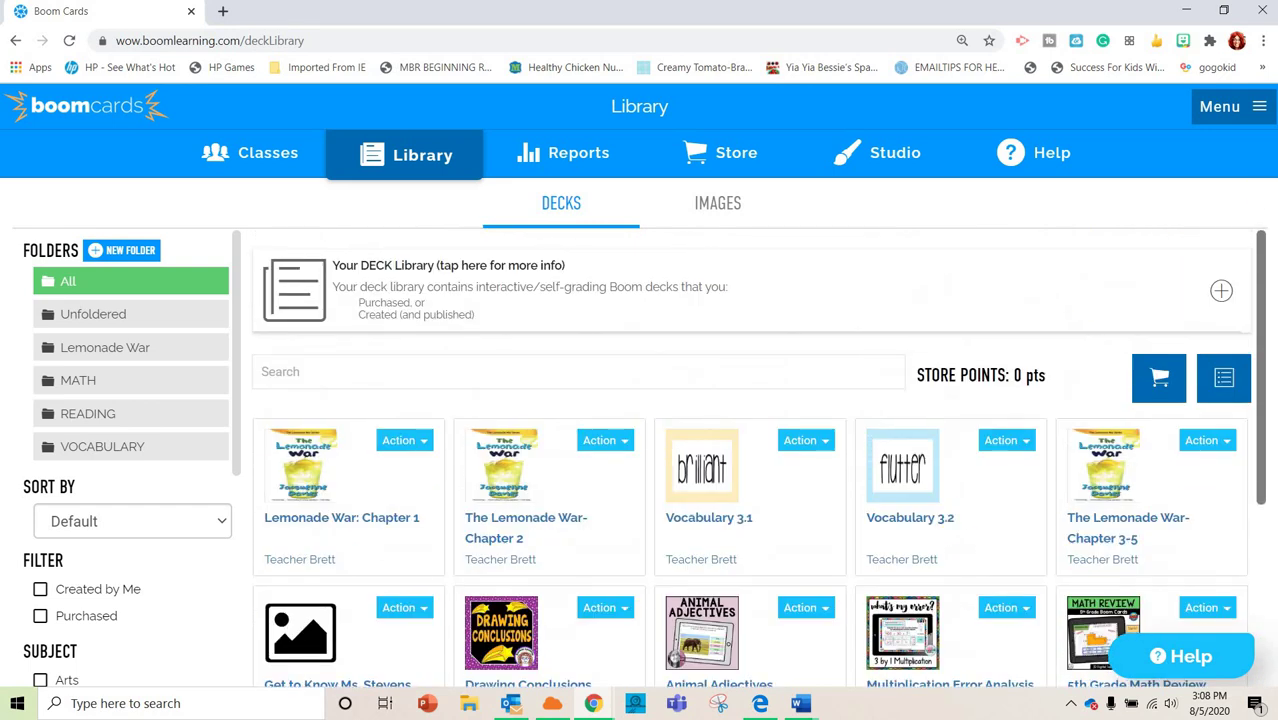
Assign the teacher's get-to-know-me deck to the Math 7, Reading 6 and Reading 7 classes as well.
scroll(1265, 300, "down", 2)
scroll(1265, 300, "down", 1)
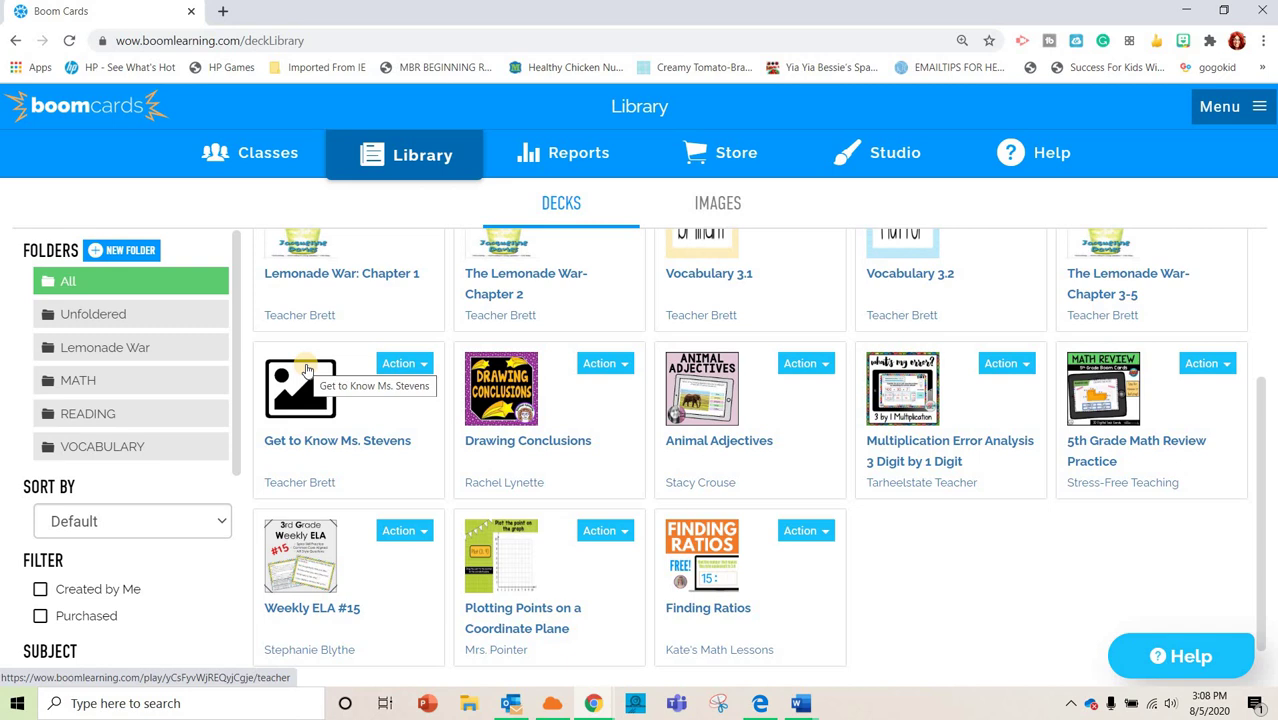
left_click(420, 366)
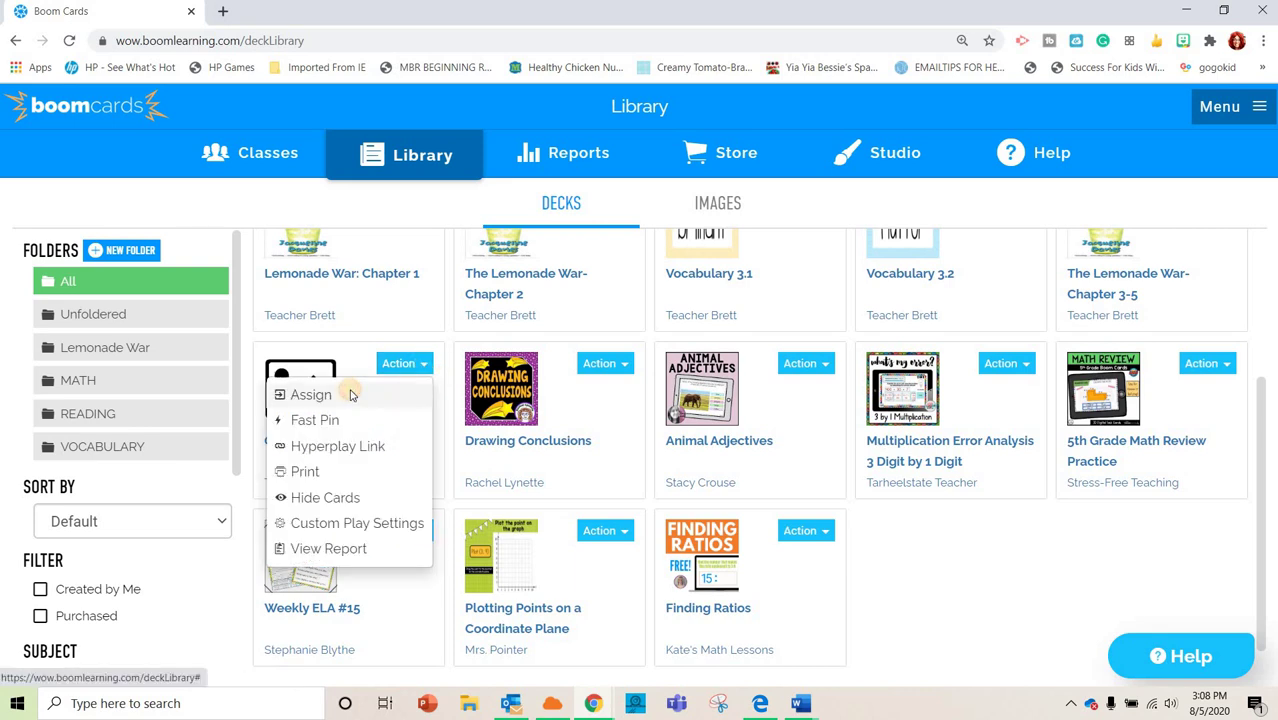
left_click(310, 395)
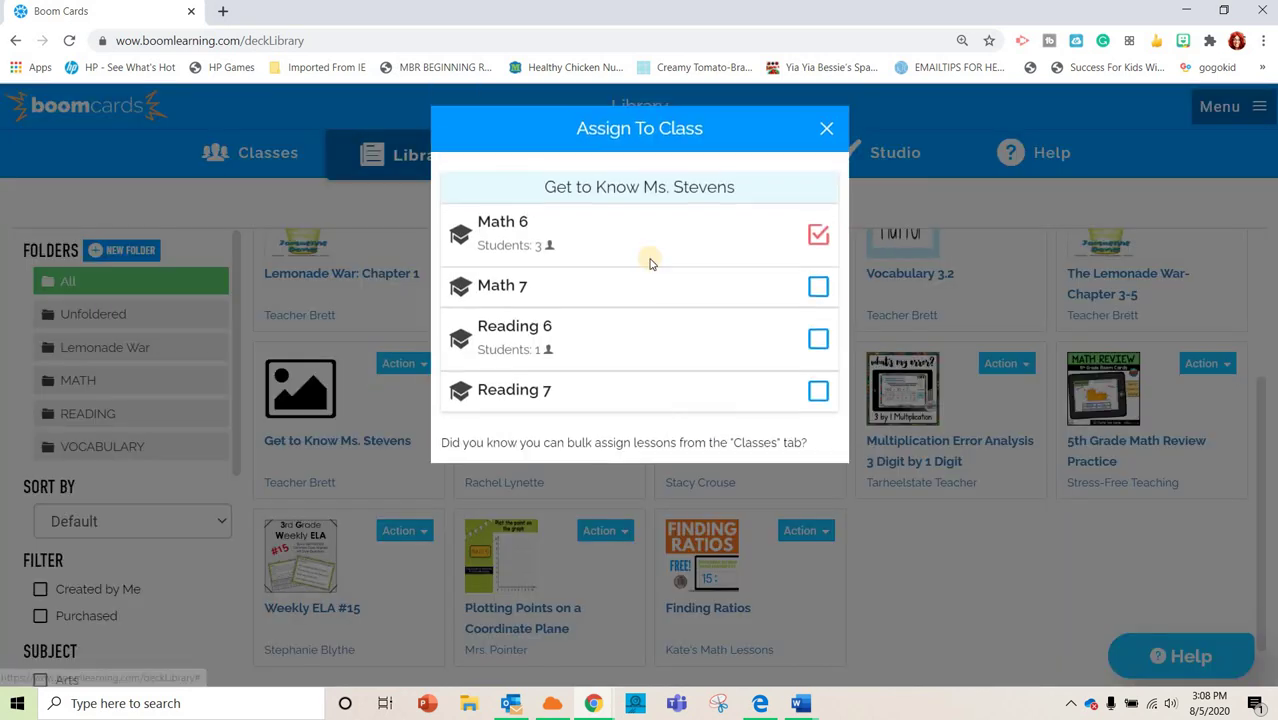
left_click(818, 297)
left_click(818, 346)
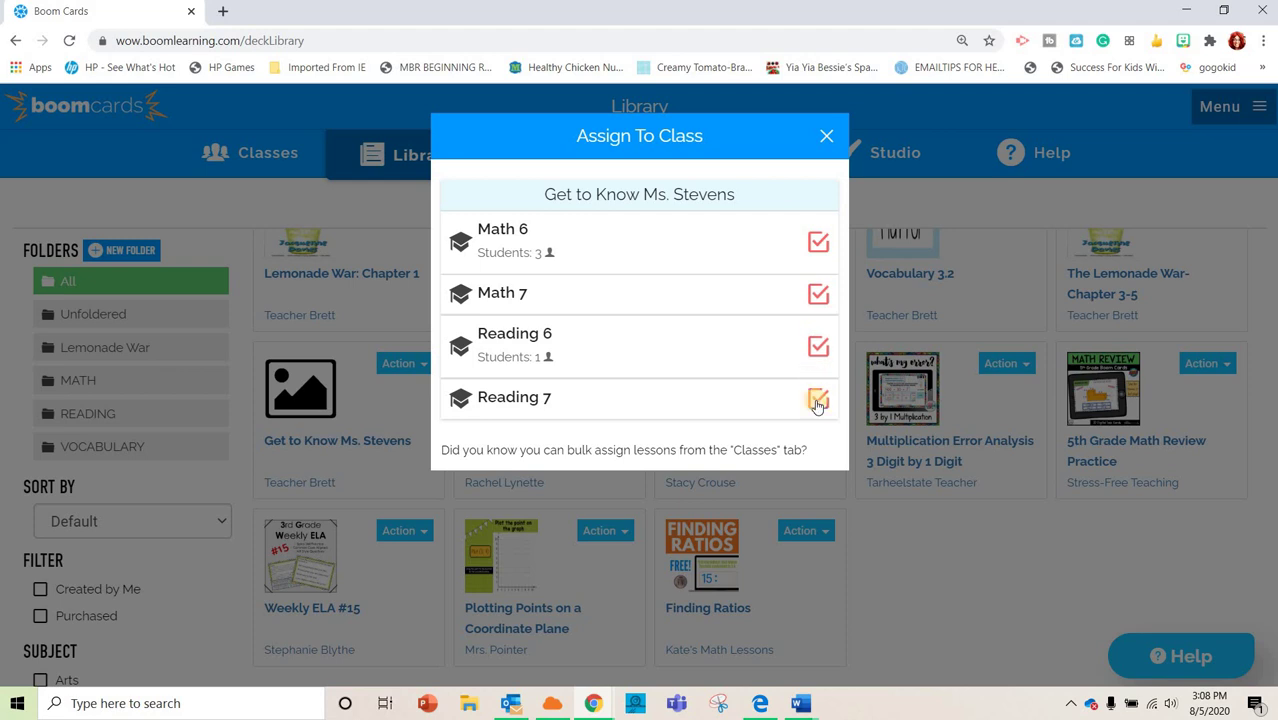
left_click(827, 135)
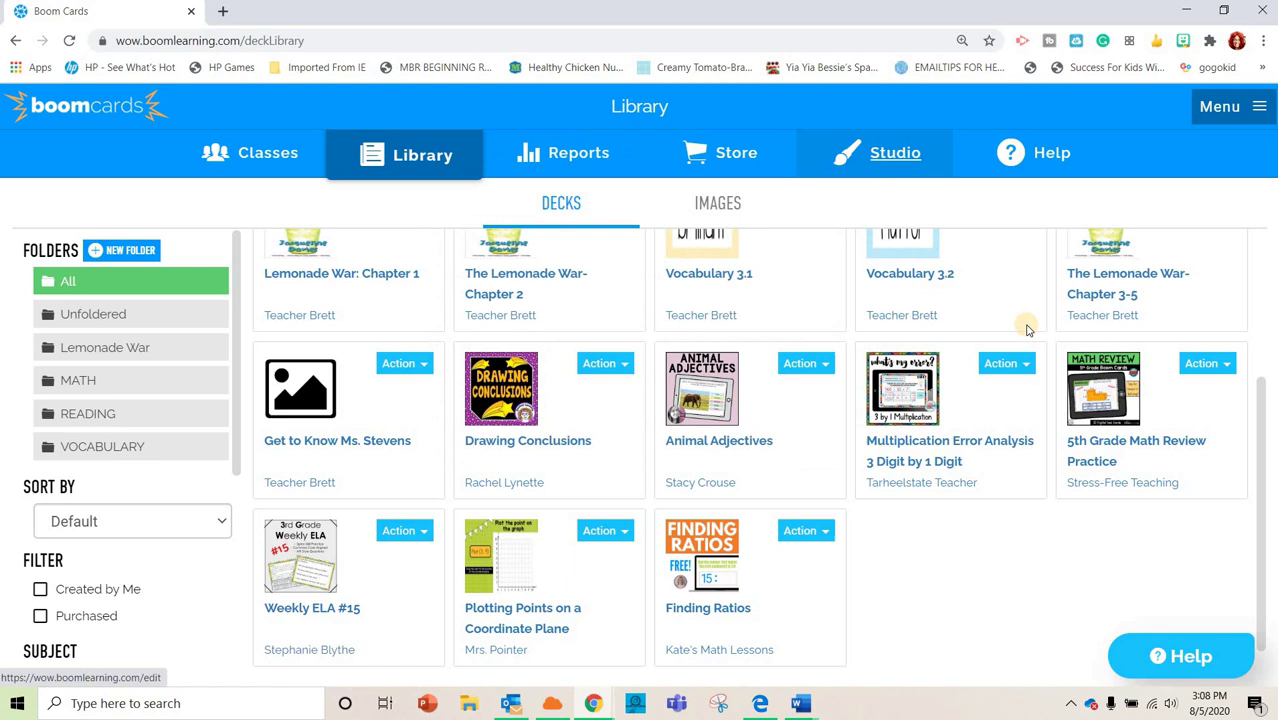
Return to the Math 6 class and open its classroom URL in a new browser tab.
left_click(272, 155)
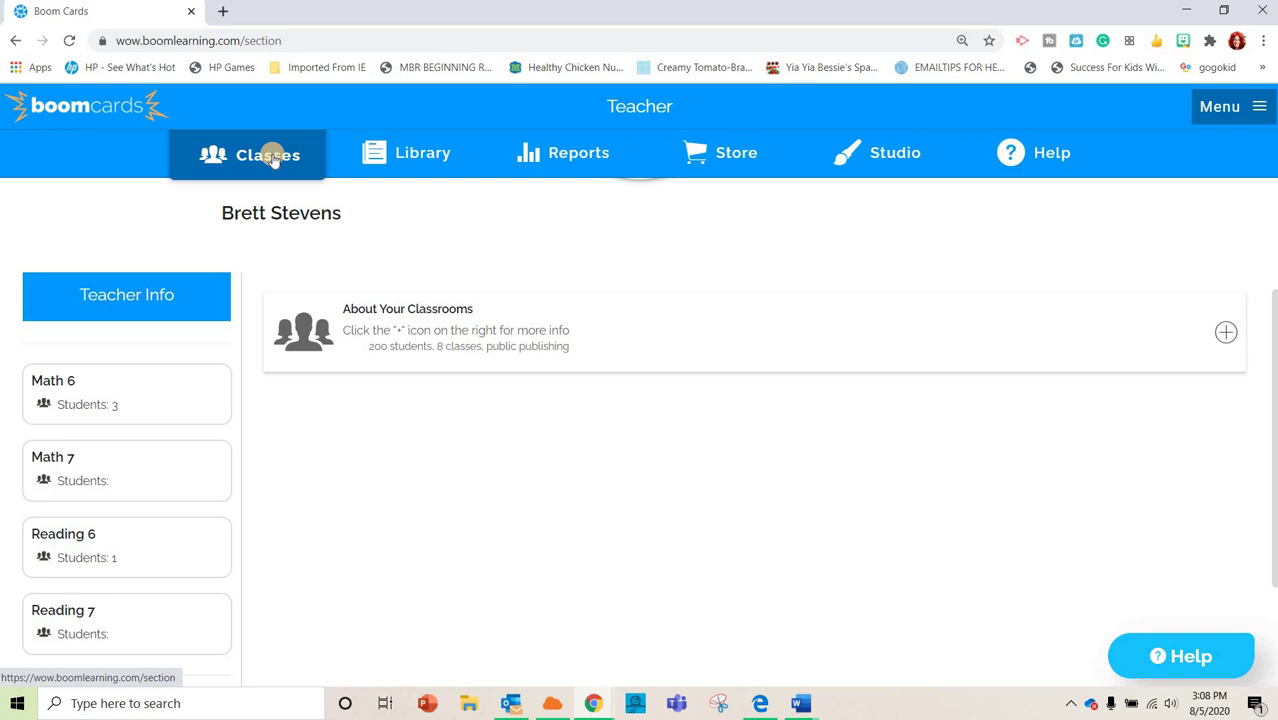
left_click(95, 381)
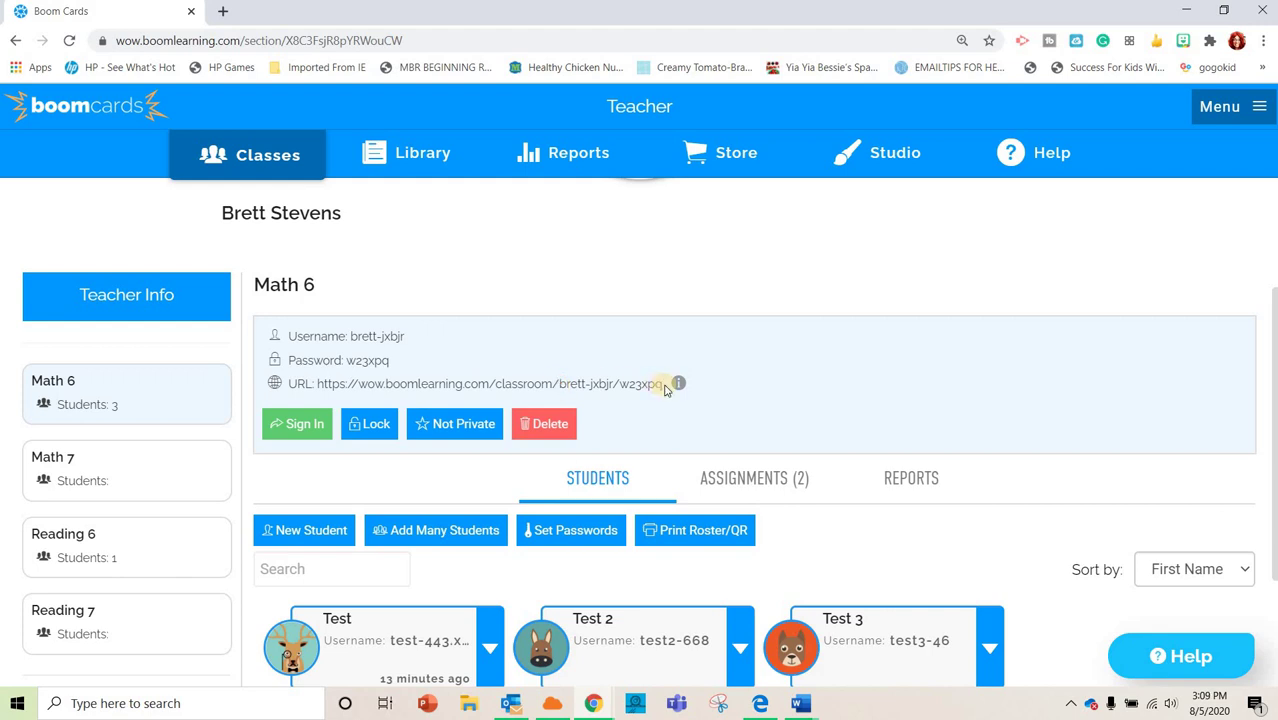
left_click_drag(662, 384, 316, 384)
right_click(330, 388)
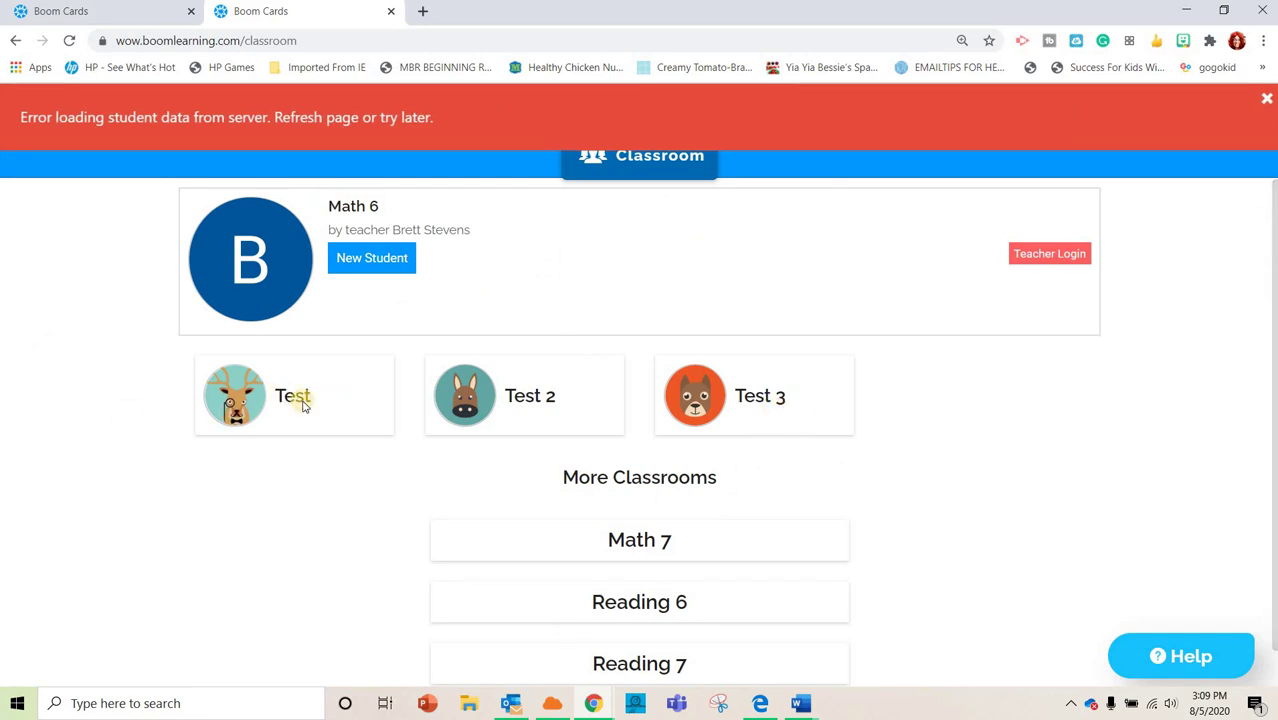
Sign in to the Math 6 classroom as student Test by entering the student's password.
left_click(334, 376)
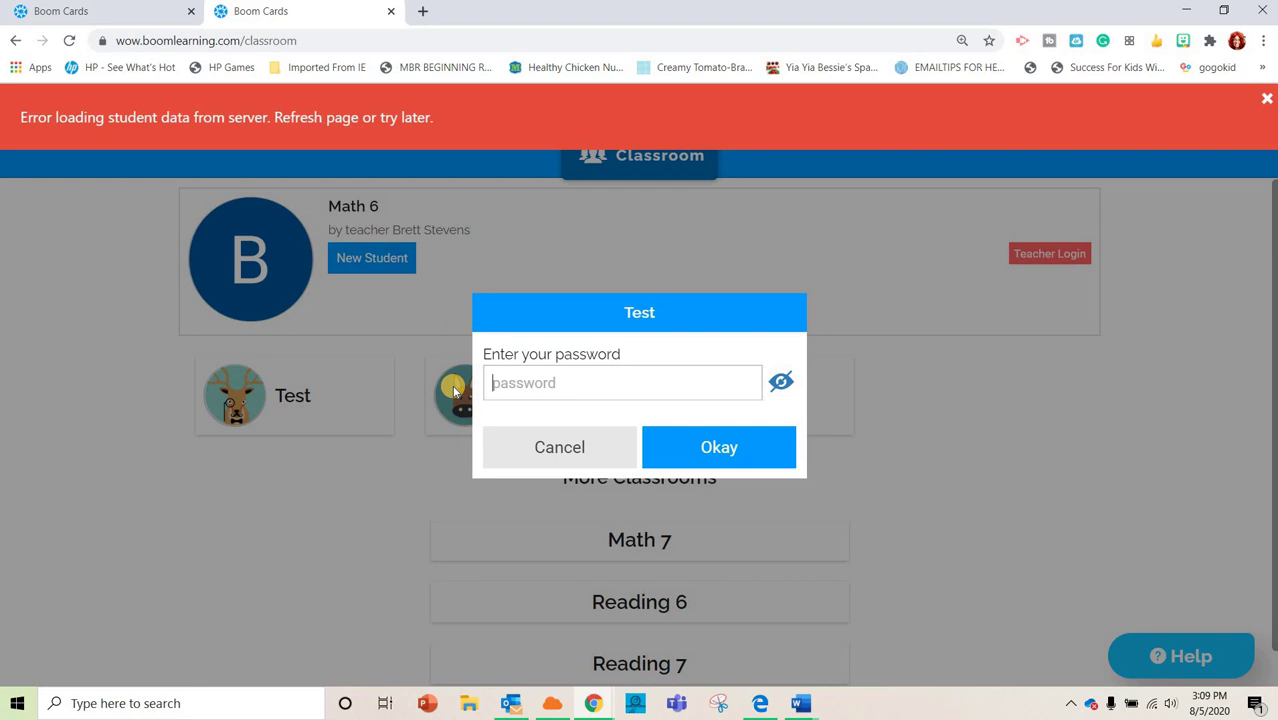
type("****")
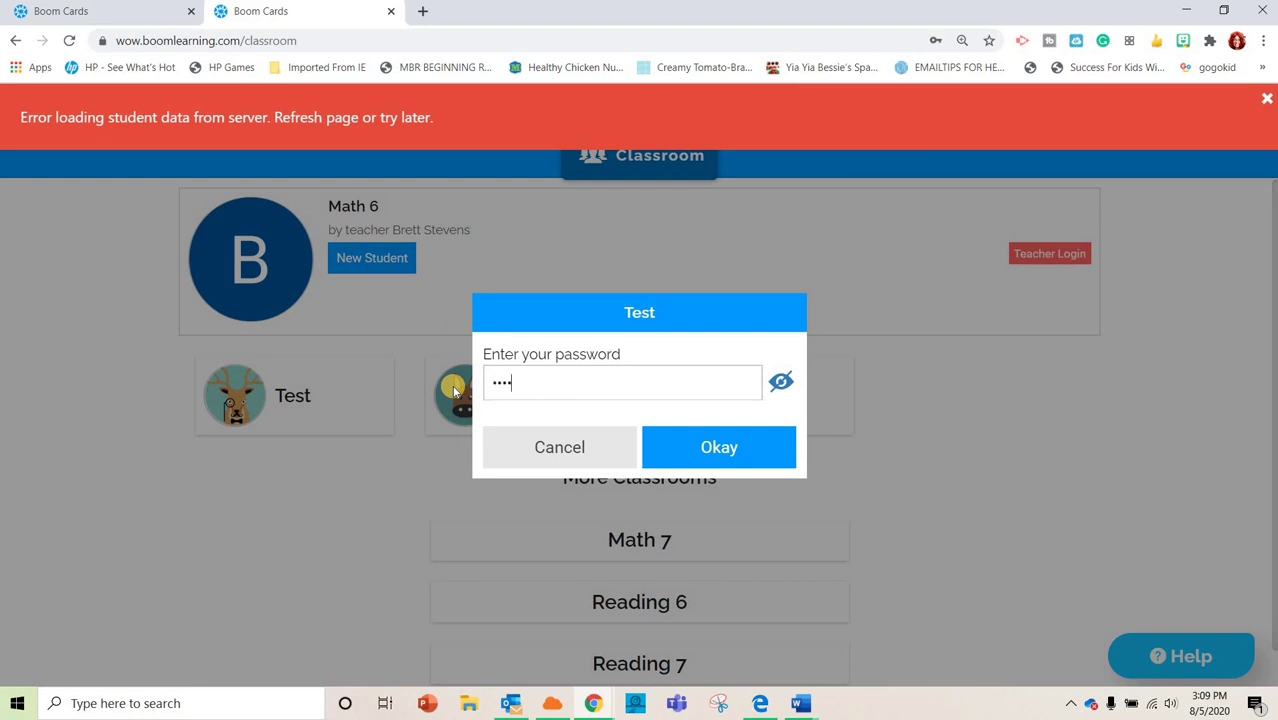
key("Return")
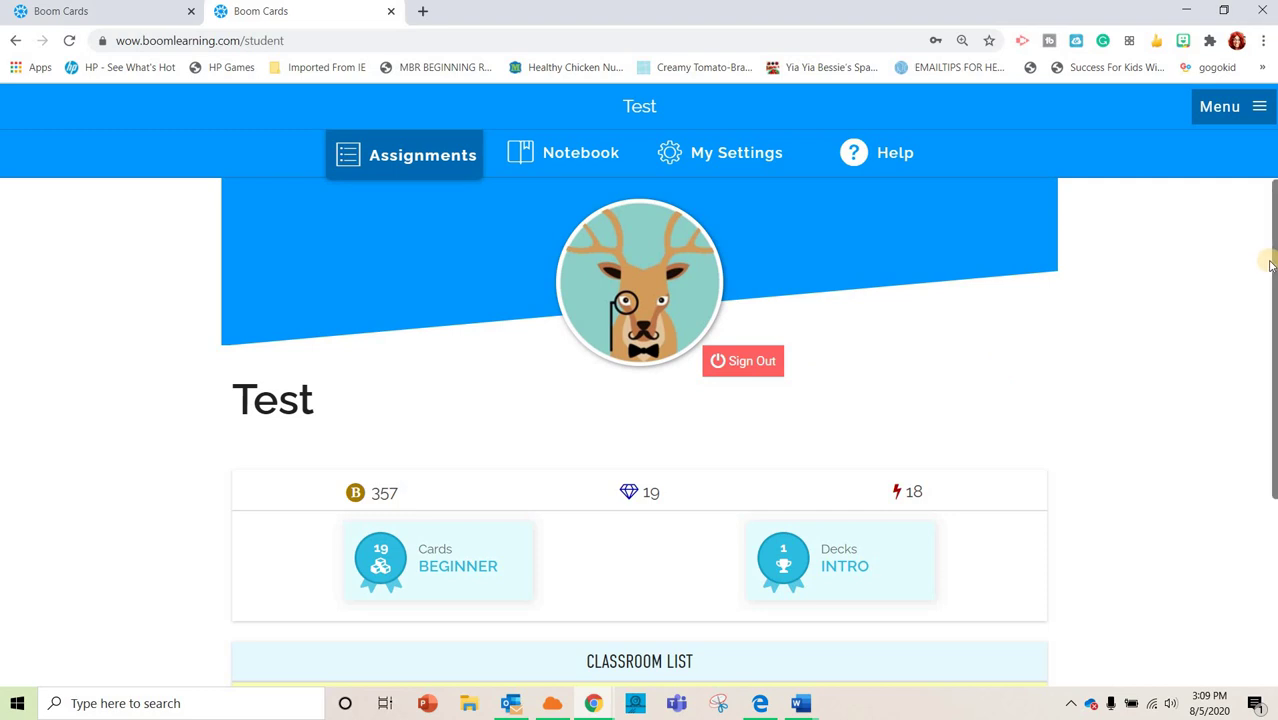
Open the assigned get-to-know-me deck, view its My Favorites card and return to the deck's home card.
scroll(950, 571, "down", 3)
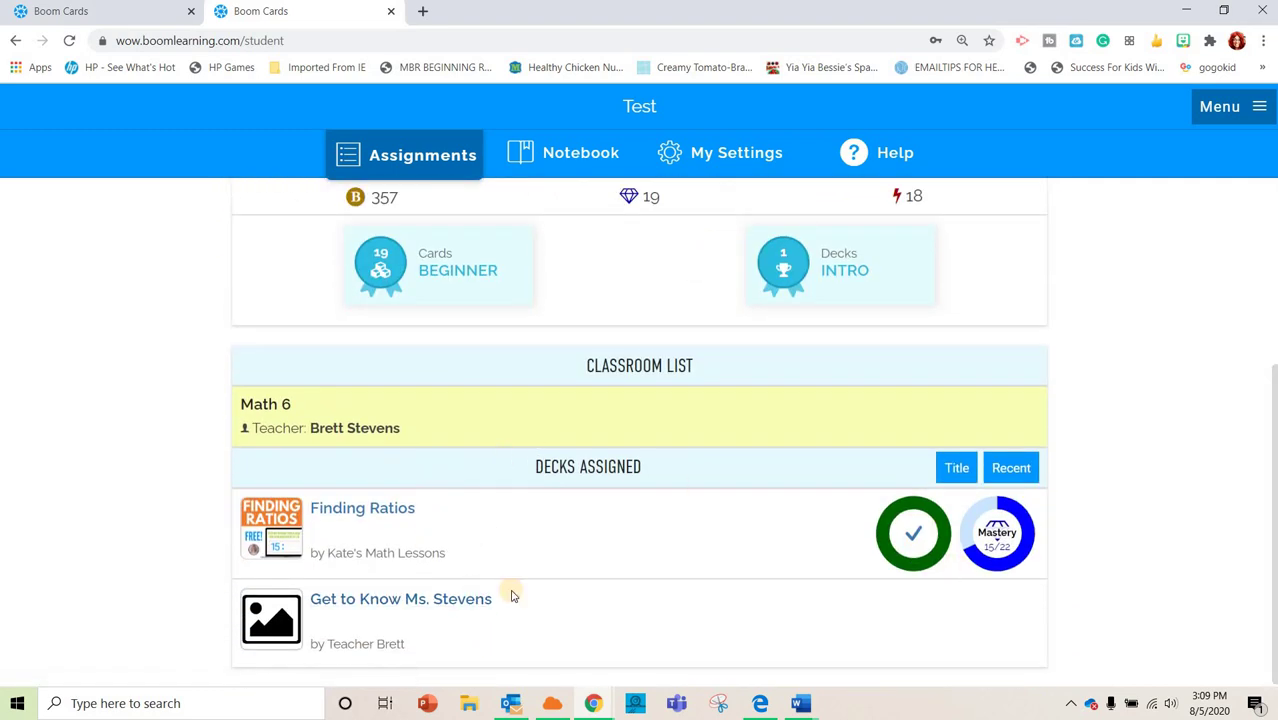
left_click(453, 600)
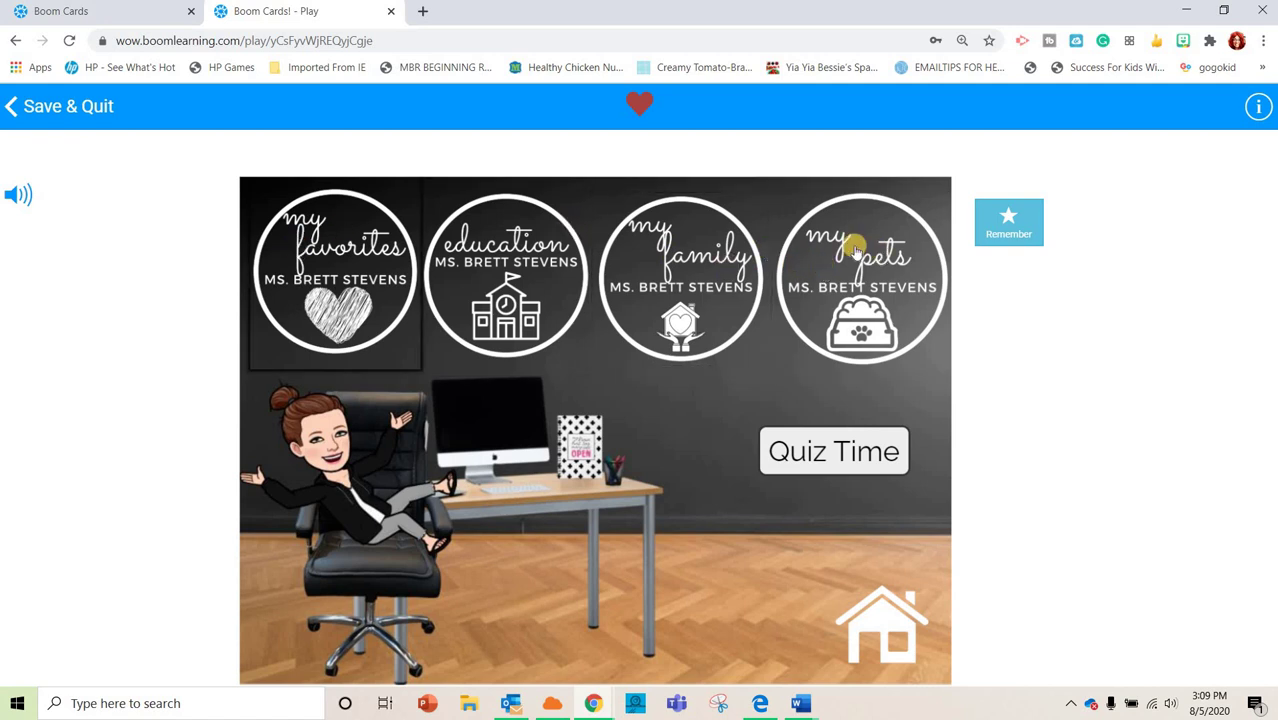
left_click(325, 272)
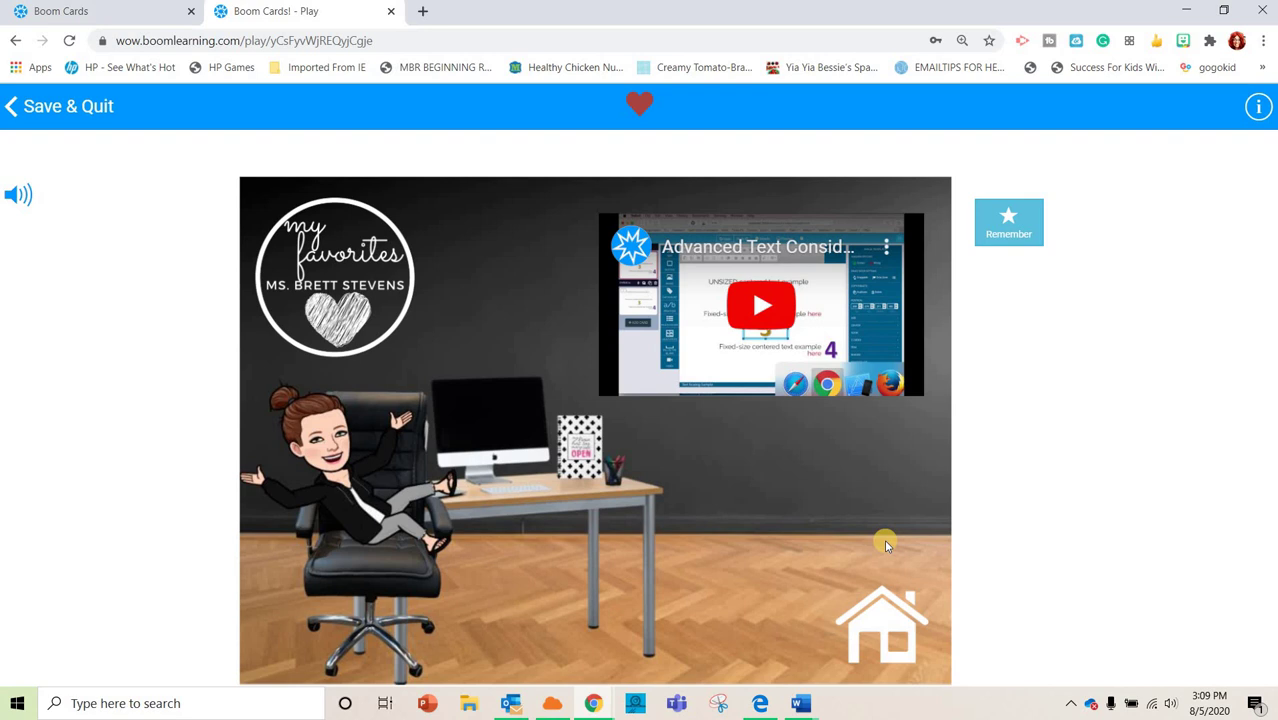
left_click(881, 631)
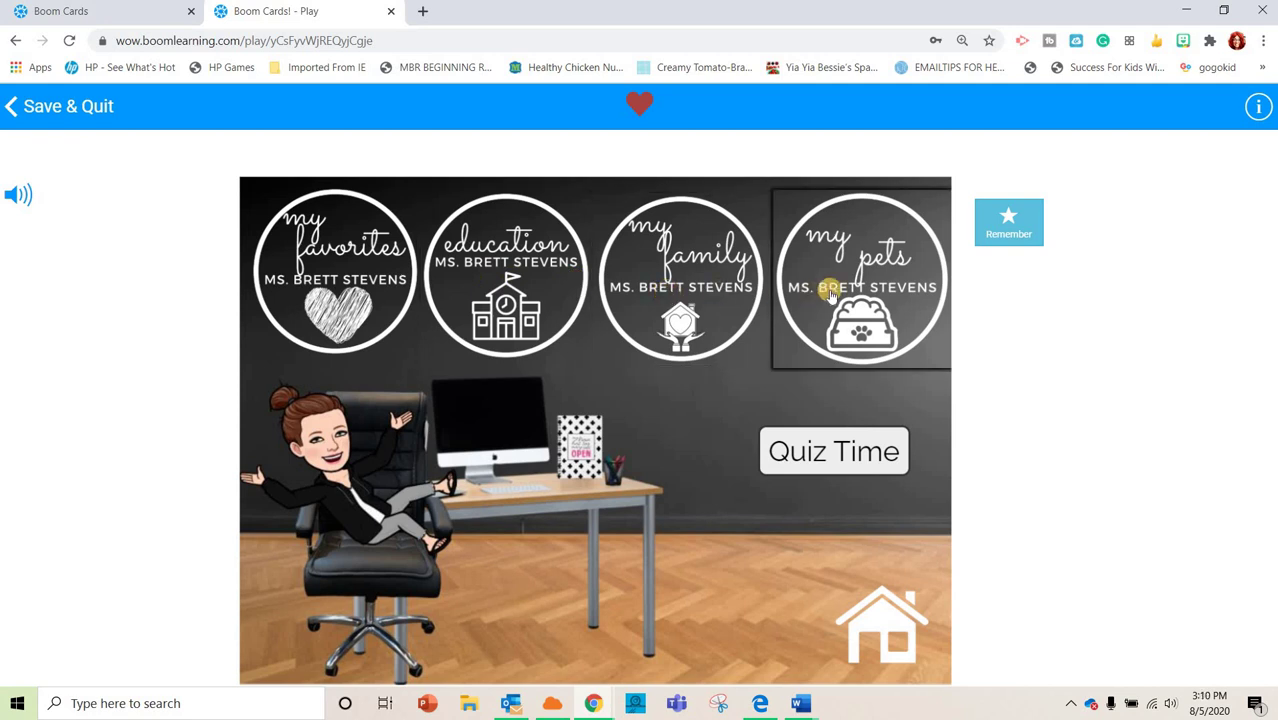
Take the deck's quiz, answering 4 kids, lawyer as the former job, 2 dogs, and the cheese fries picture as favorite food.
left_click(835, 449)
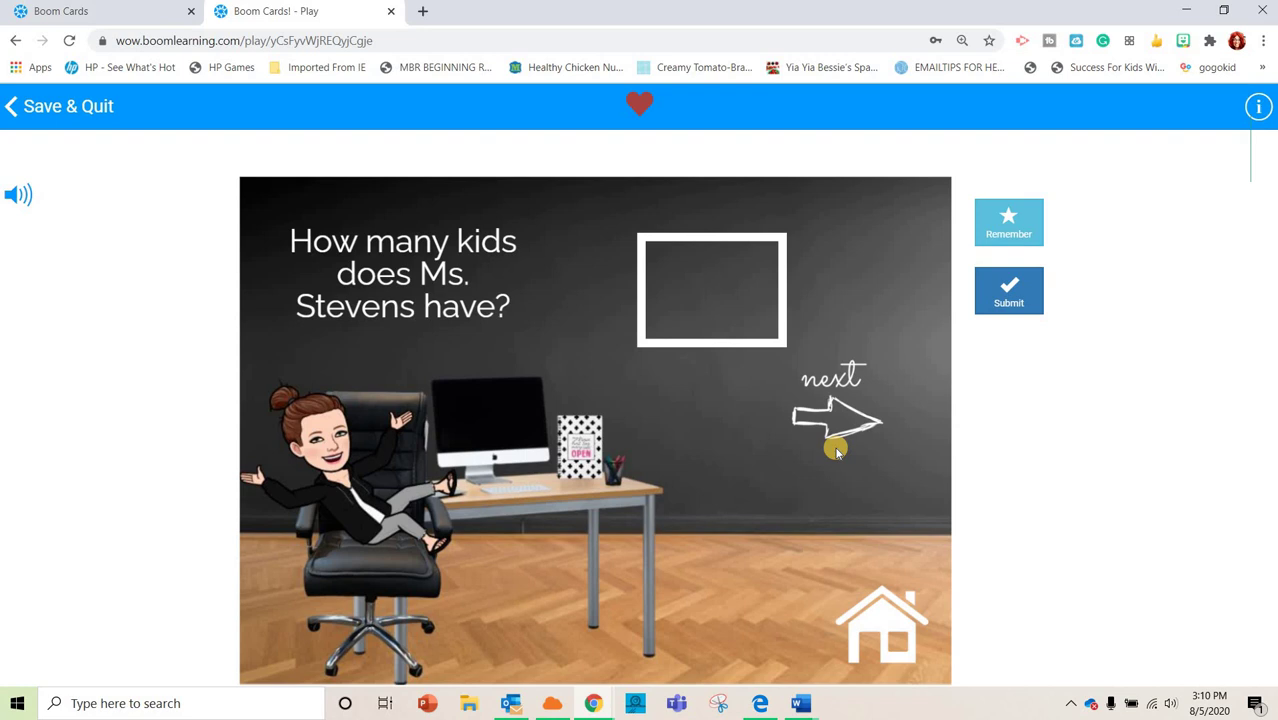
type("4")
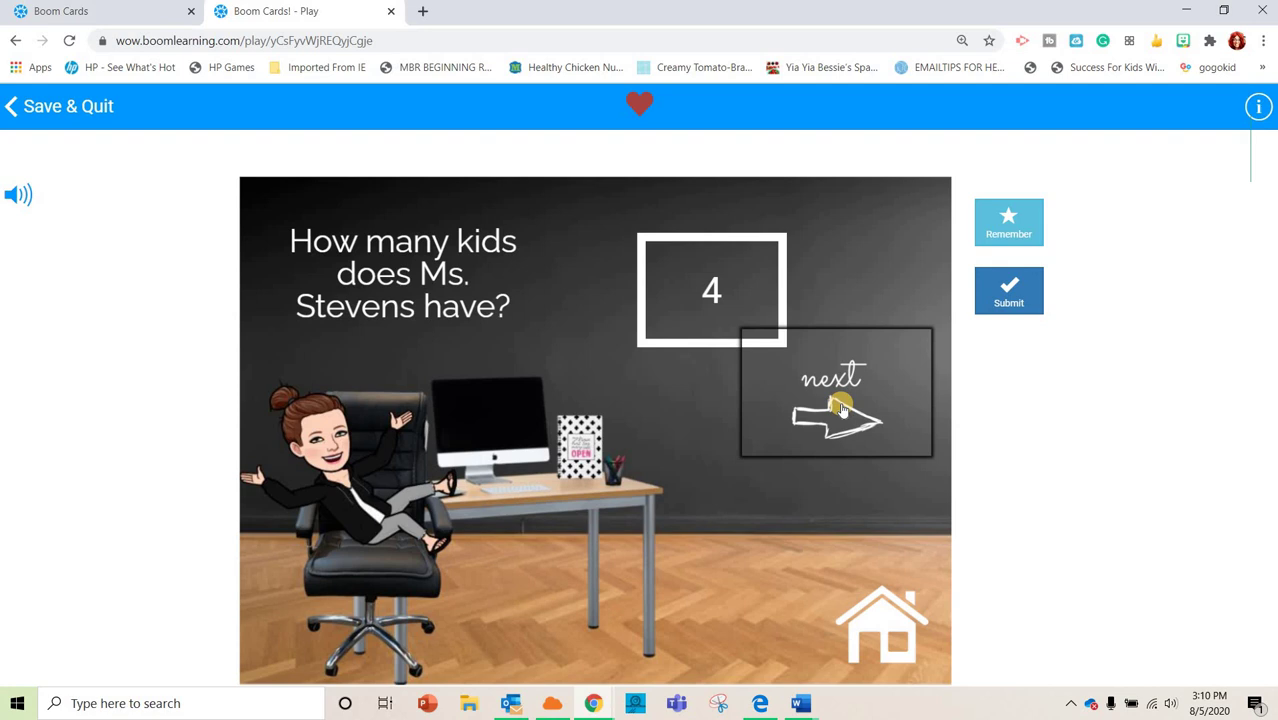
left_click(840, 407)
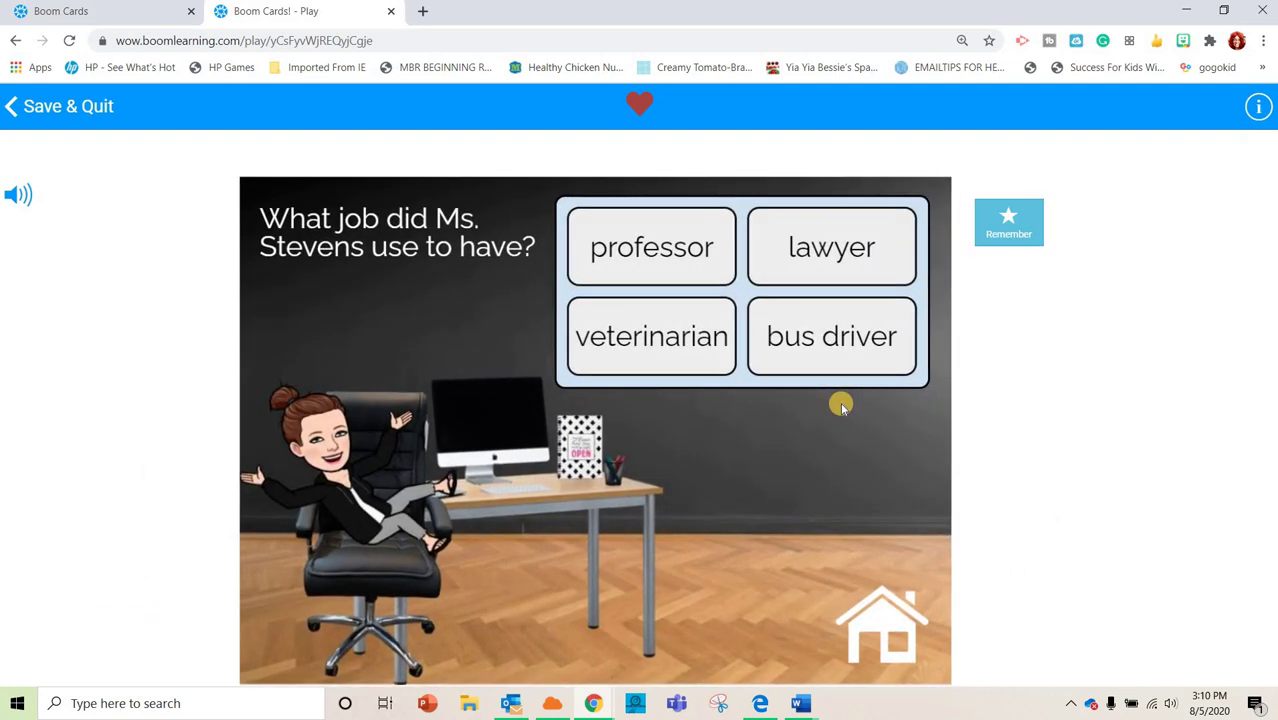
left_click(824, 256)
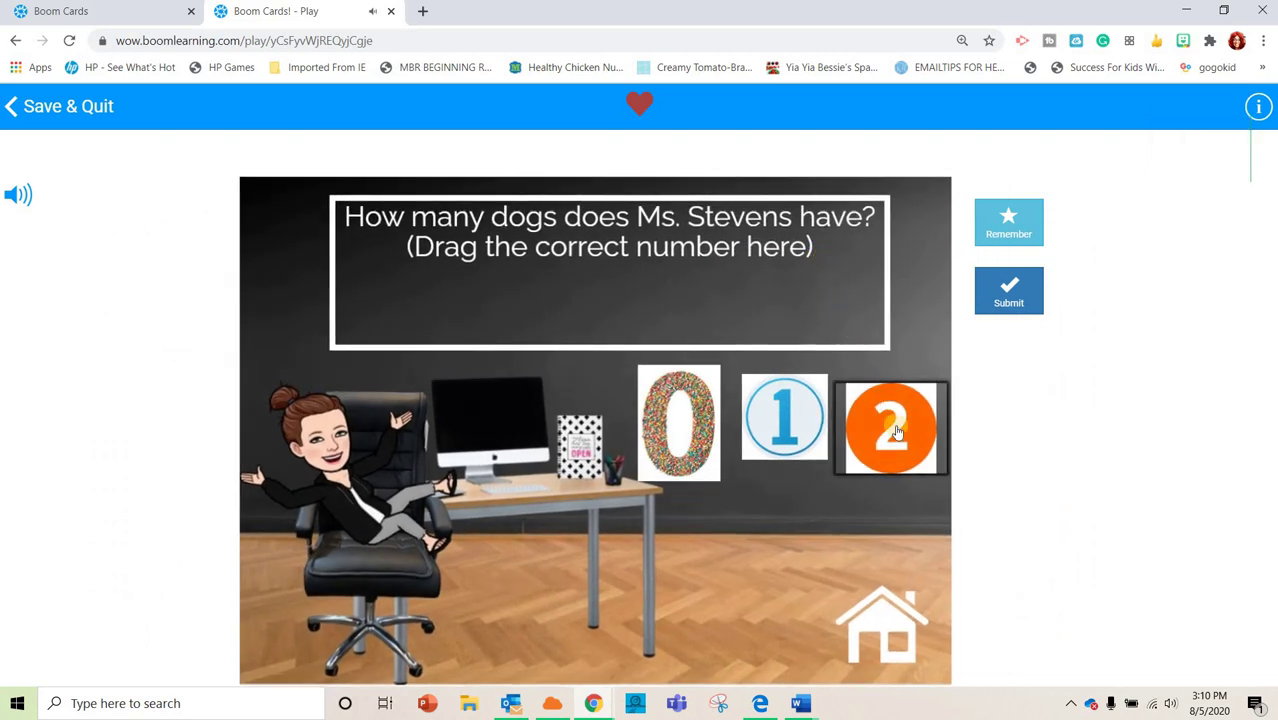
left_click_drag(895, 430, 590, 280)
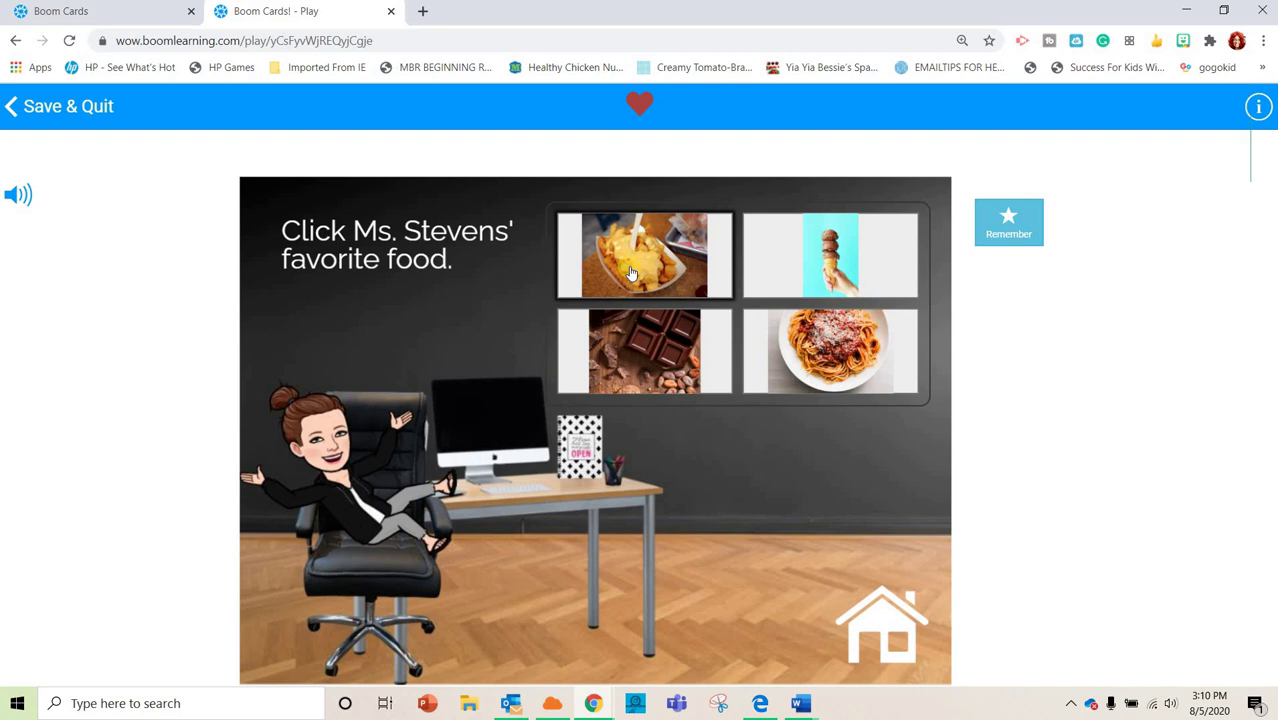
left_click(636, 265)
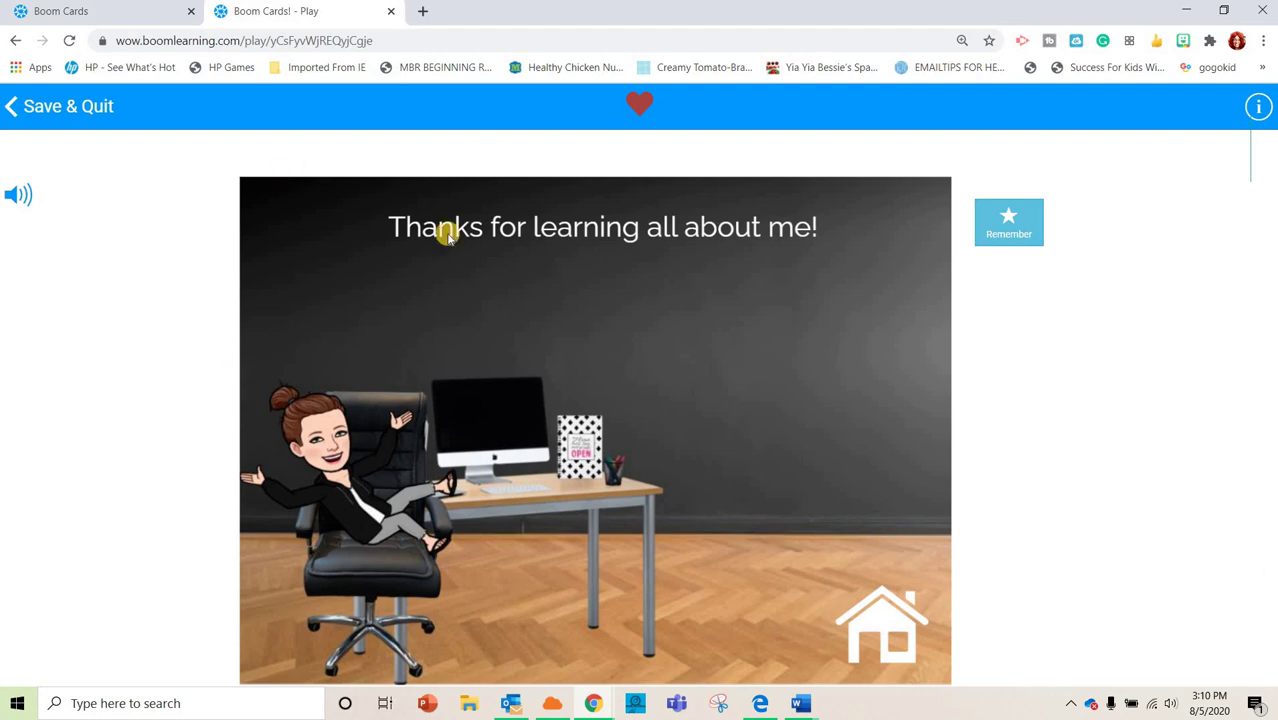
Go back to the deck's home card, save and quit the deck, and close the student's browser tab.
left_click(880, 650)
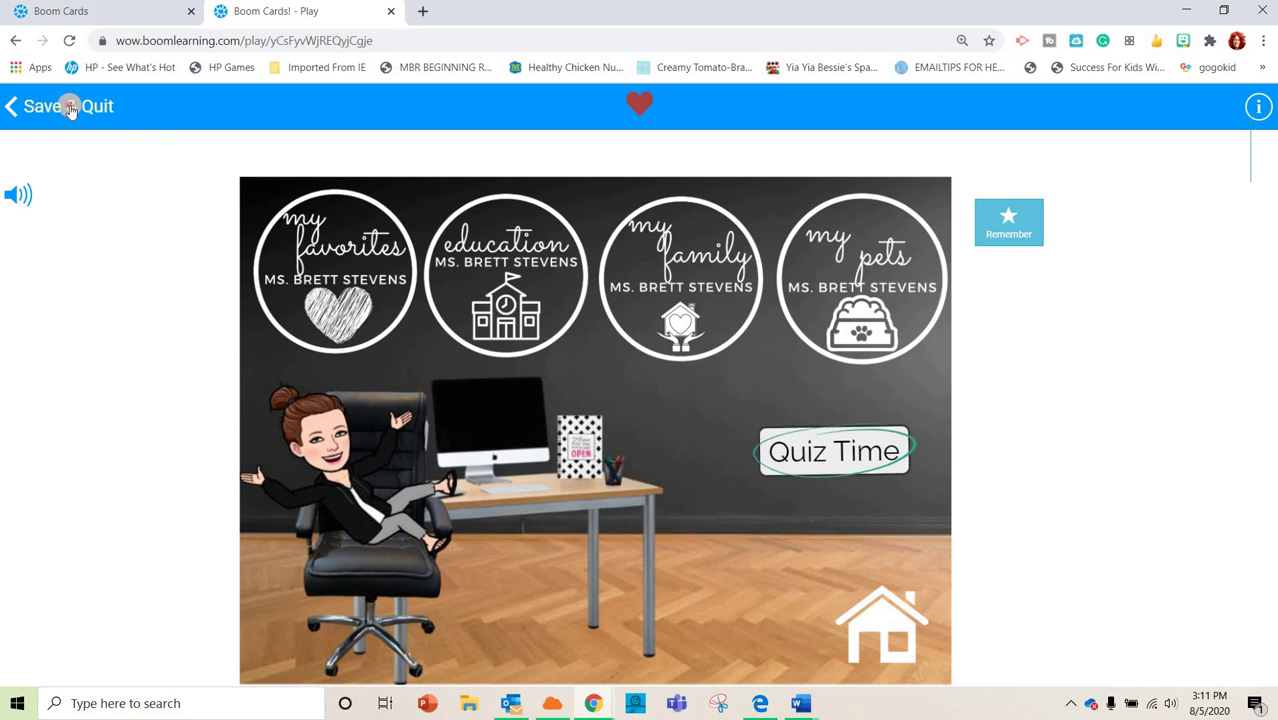
left_click(70, 108)
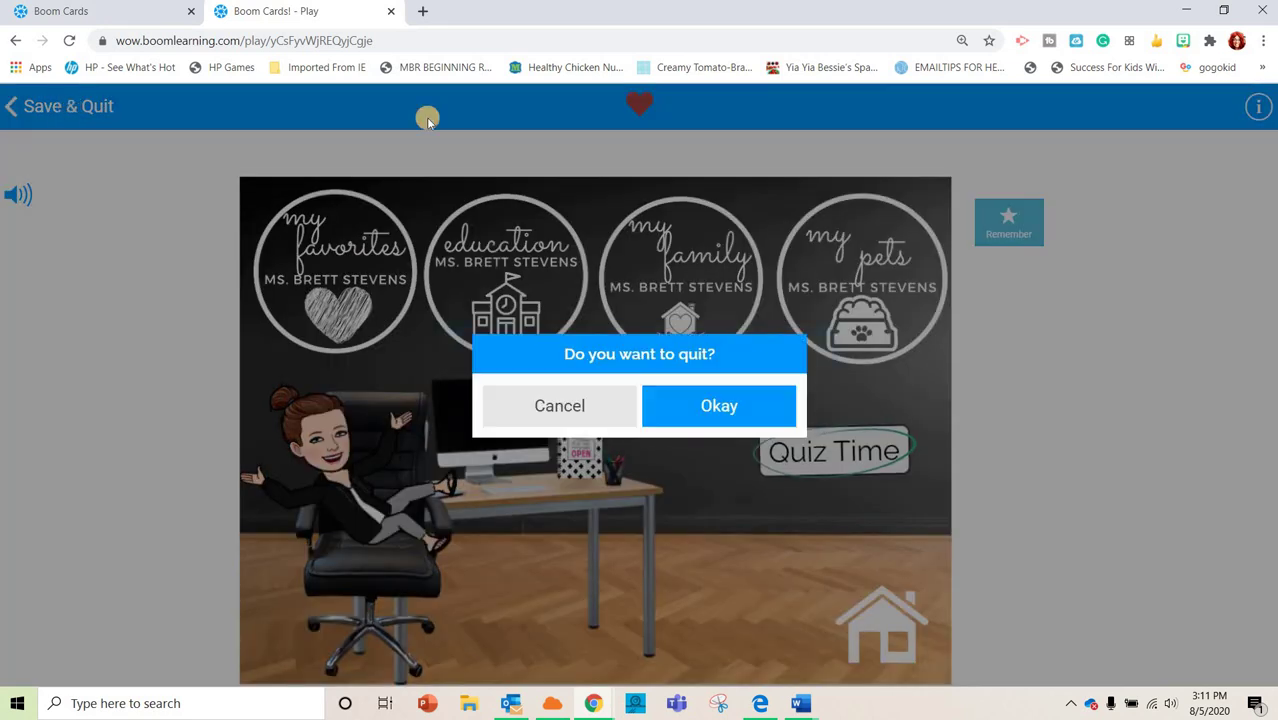
left_click(718, 405)
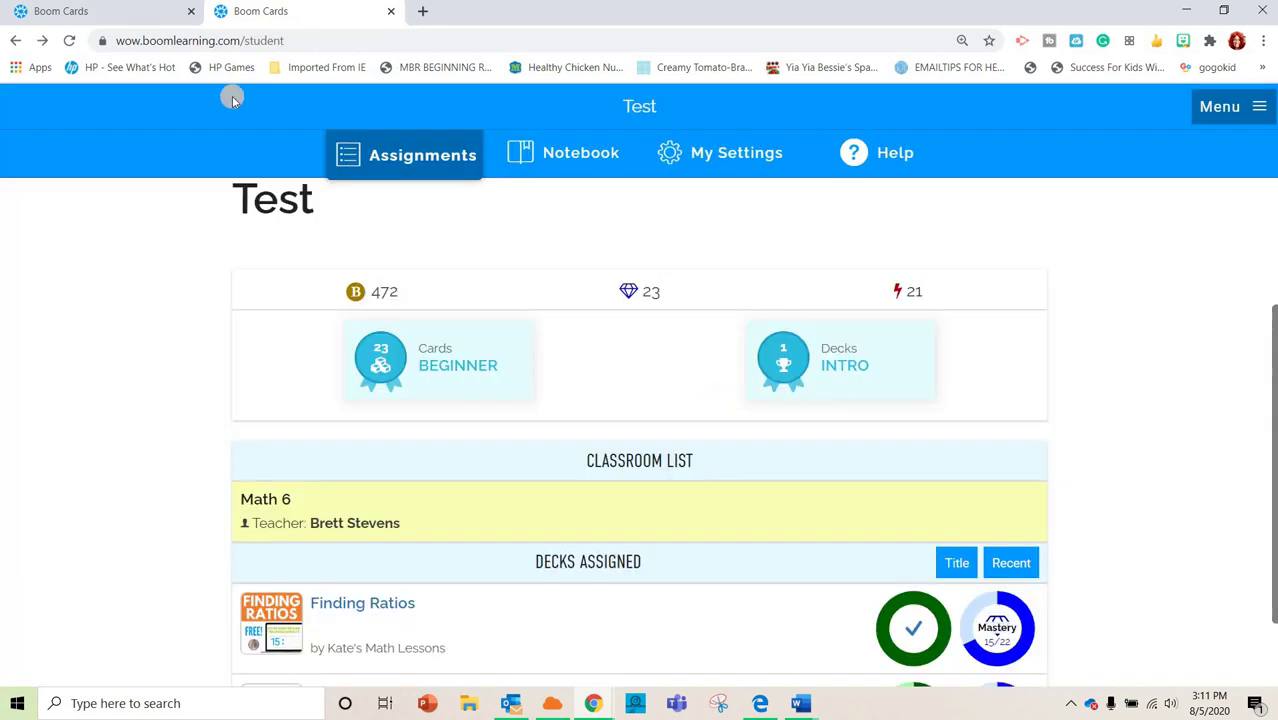
left_click(390, 12)
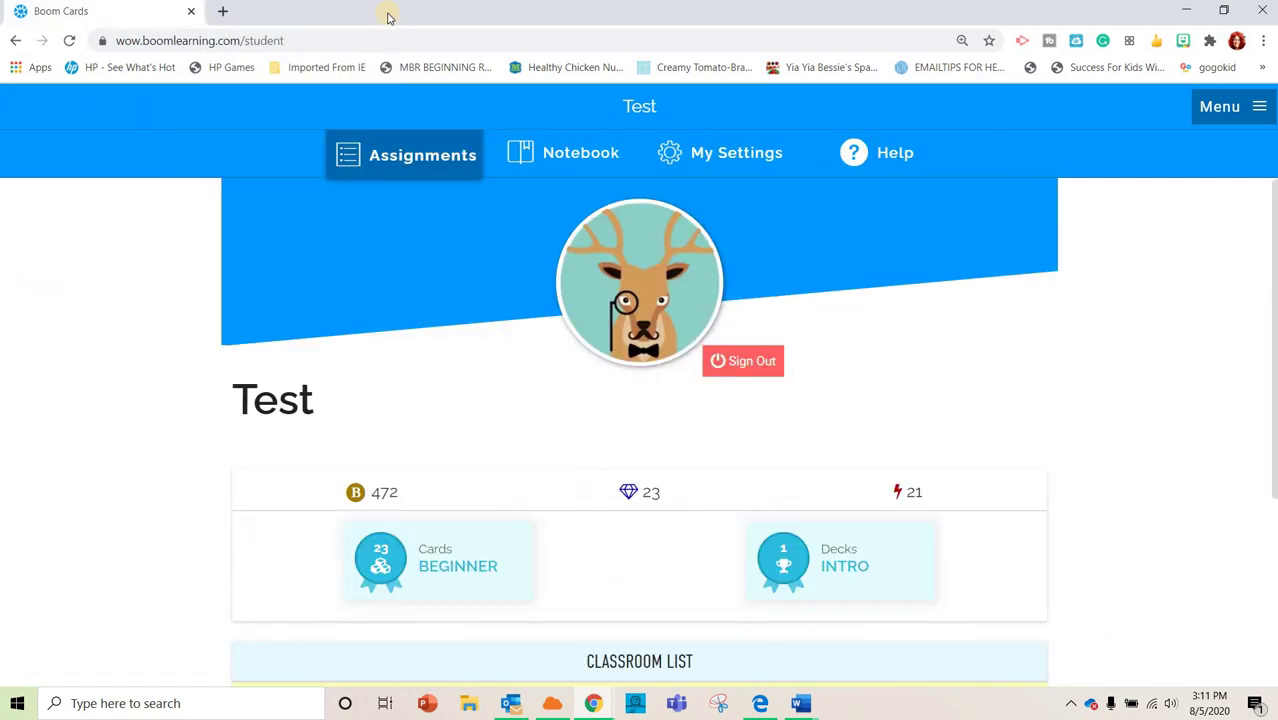
Sign out of the student account and choose to sign in as a teacher.
left_click(1233, 108)
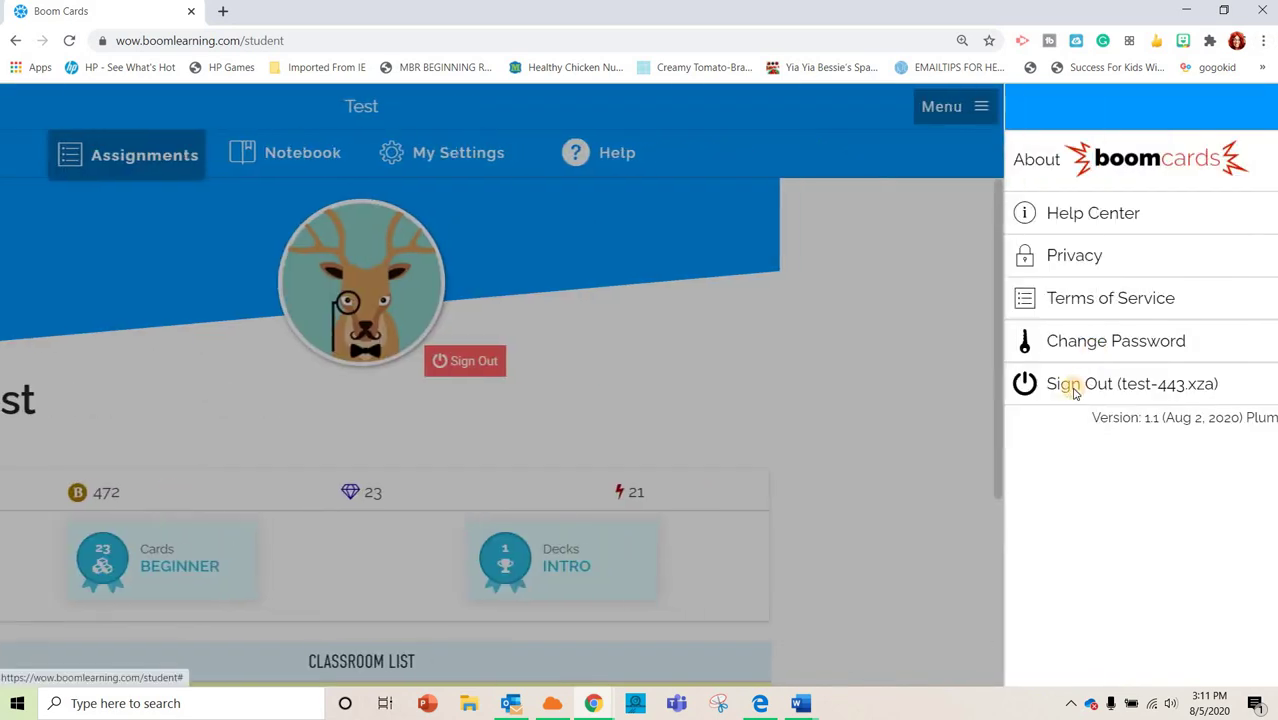
left_click(1077, 388)
left_click(1036, 163)
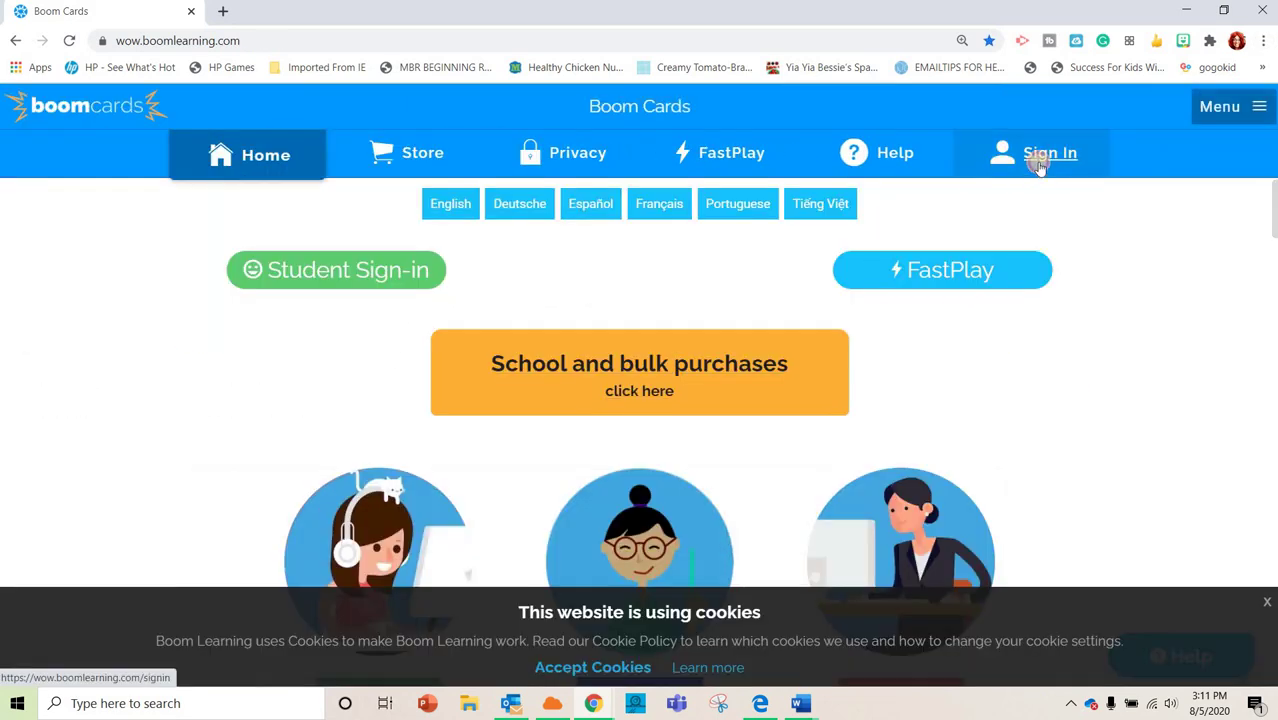
left_click(748, 476)
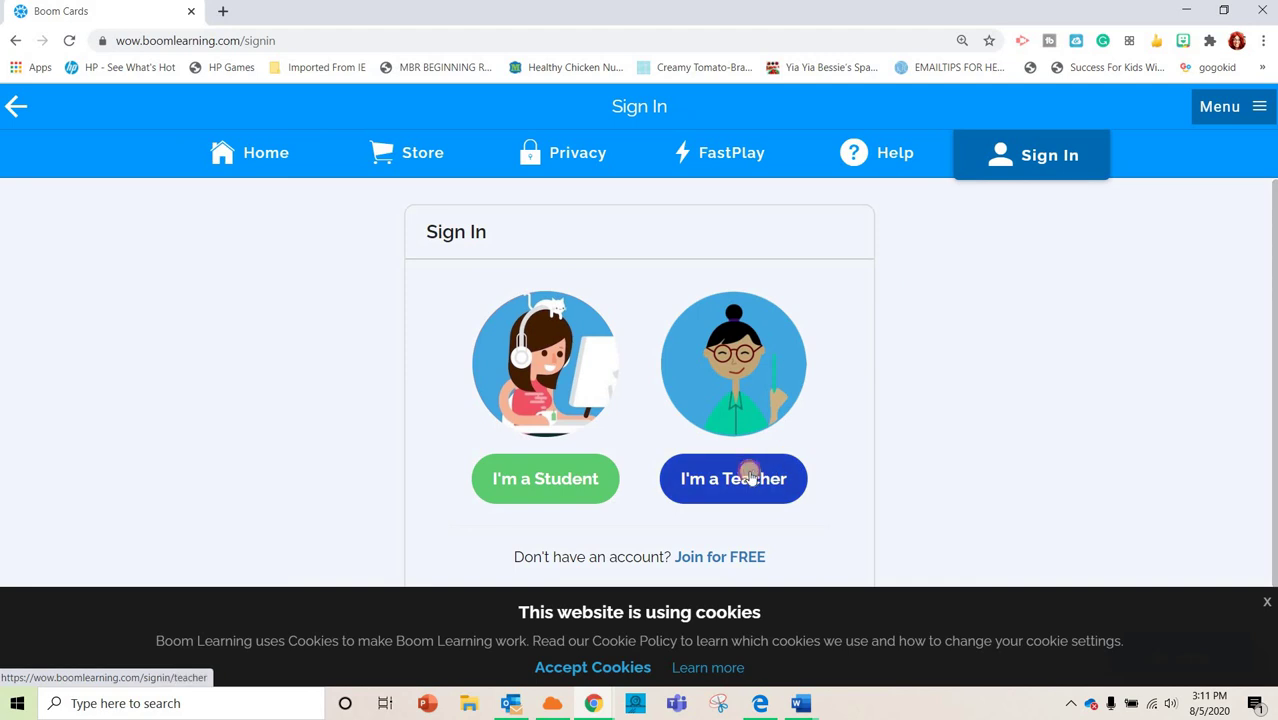
Sign in to the teacher account with the school Google account and open the Math 6 class.
left_click(669, 487)
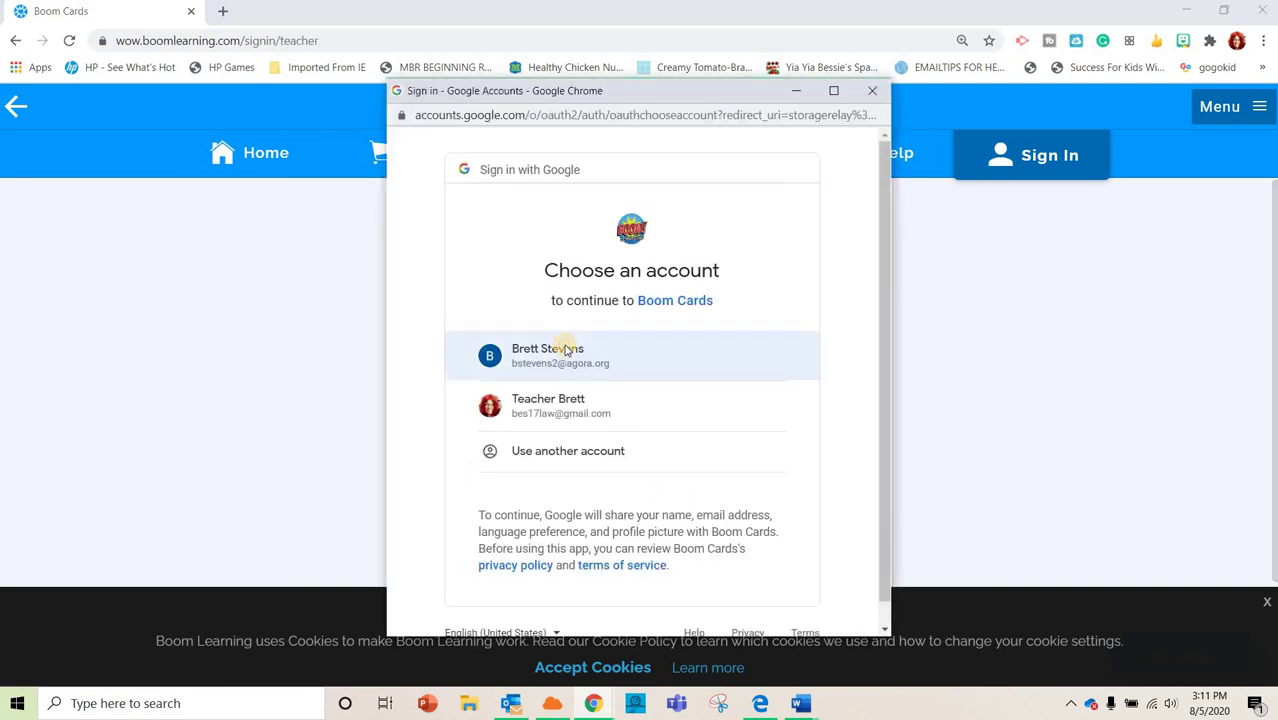
left_click(565, 349)
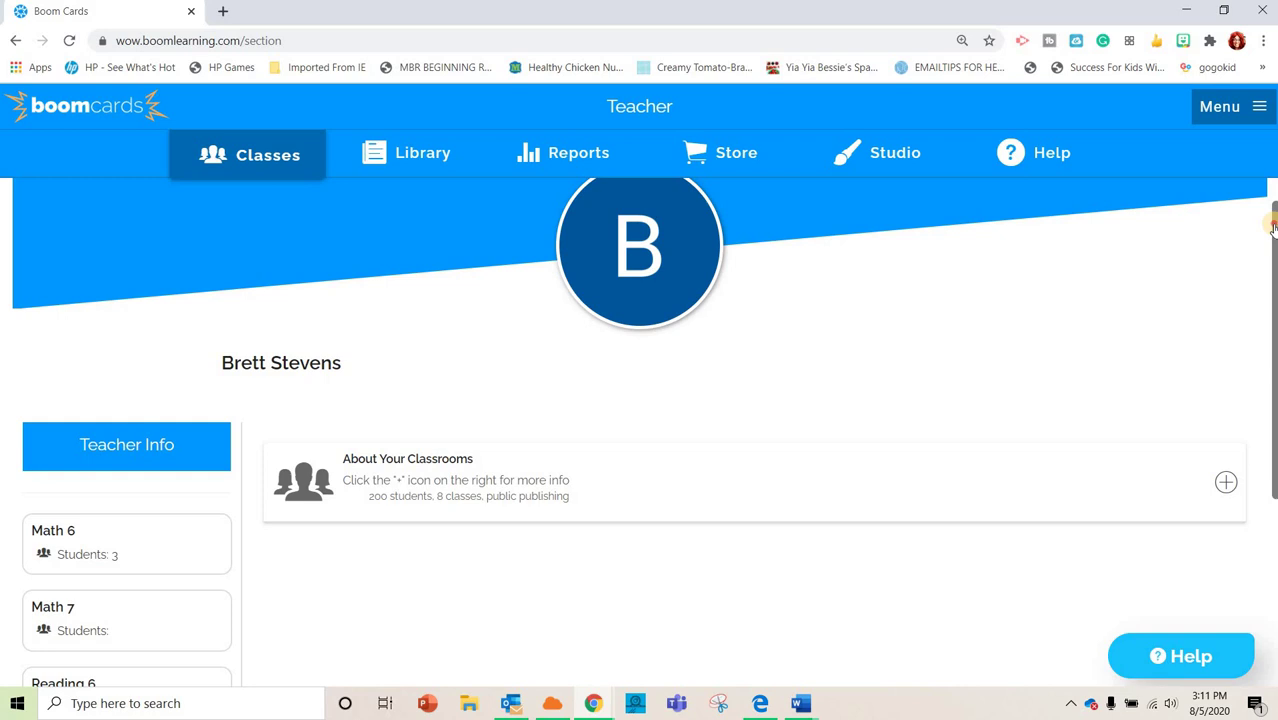
scroll(1268, 280, "down", 2)
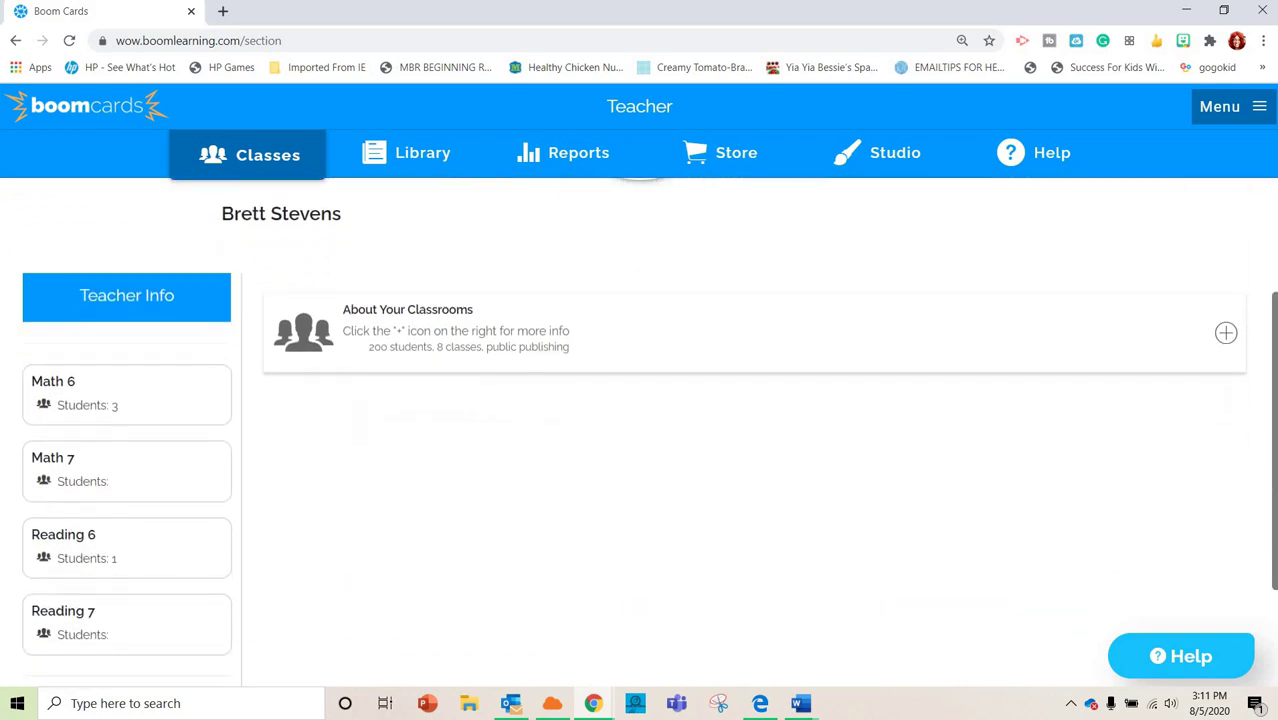
left_click(125, 331)
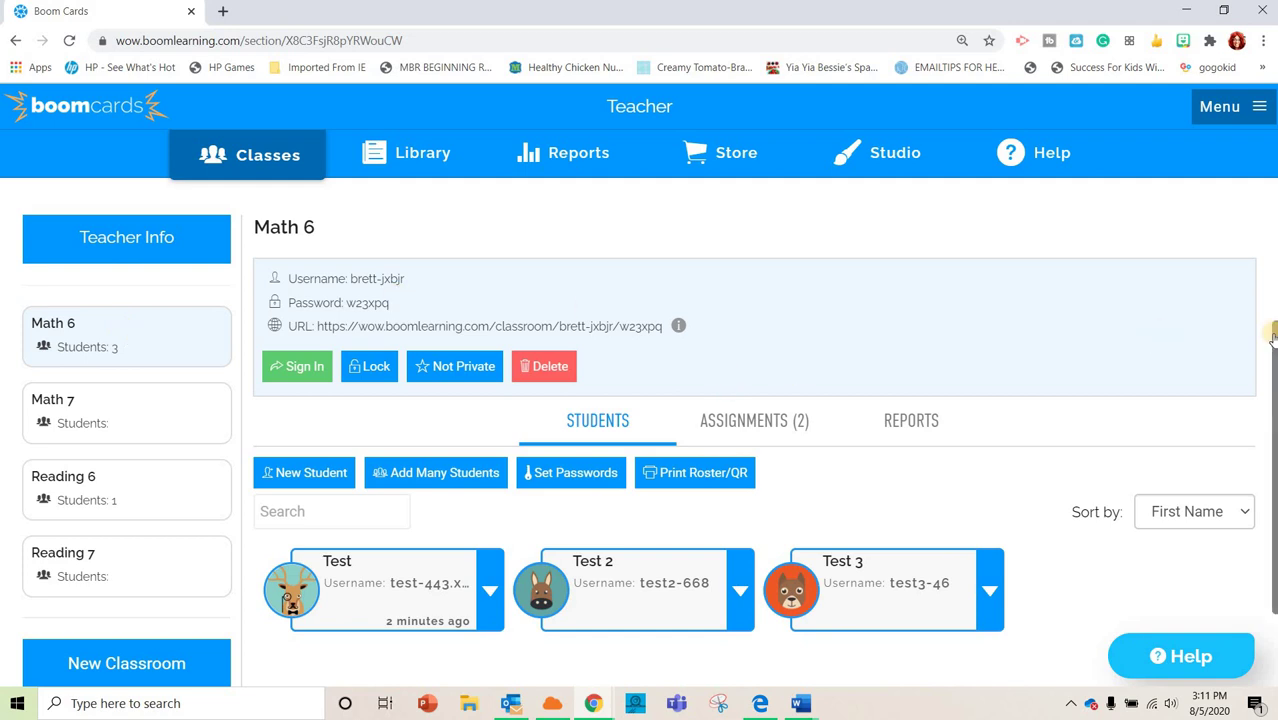
Show the Math 6 class report for the Finding Ratios deck and review the students' results.
scroll(1272, 340, "down", 1)
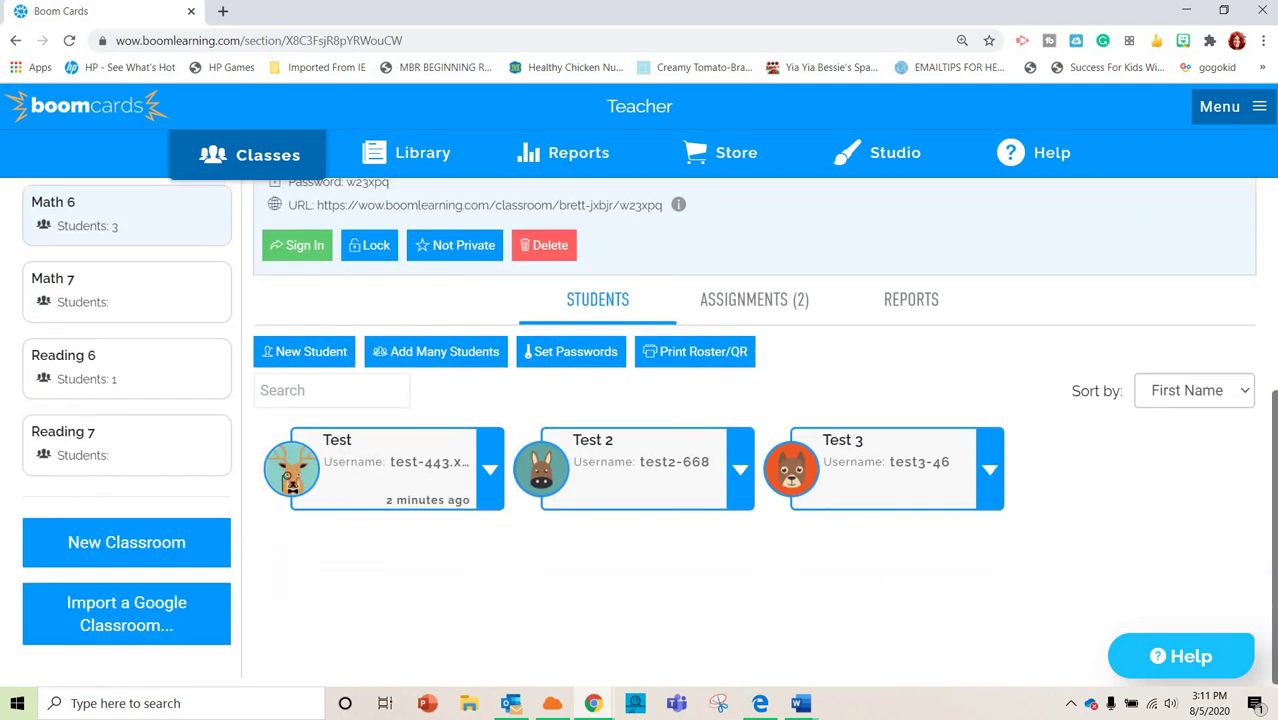
left_click(905, 310)
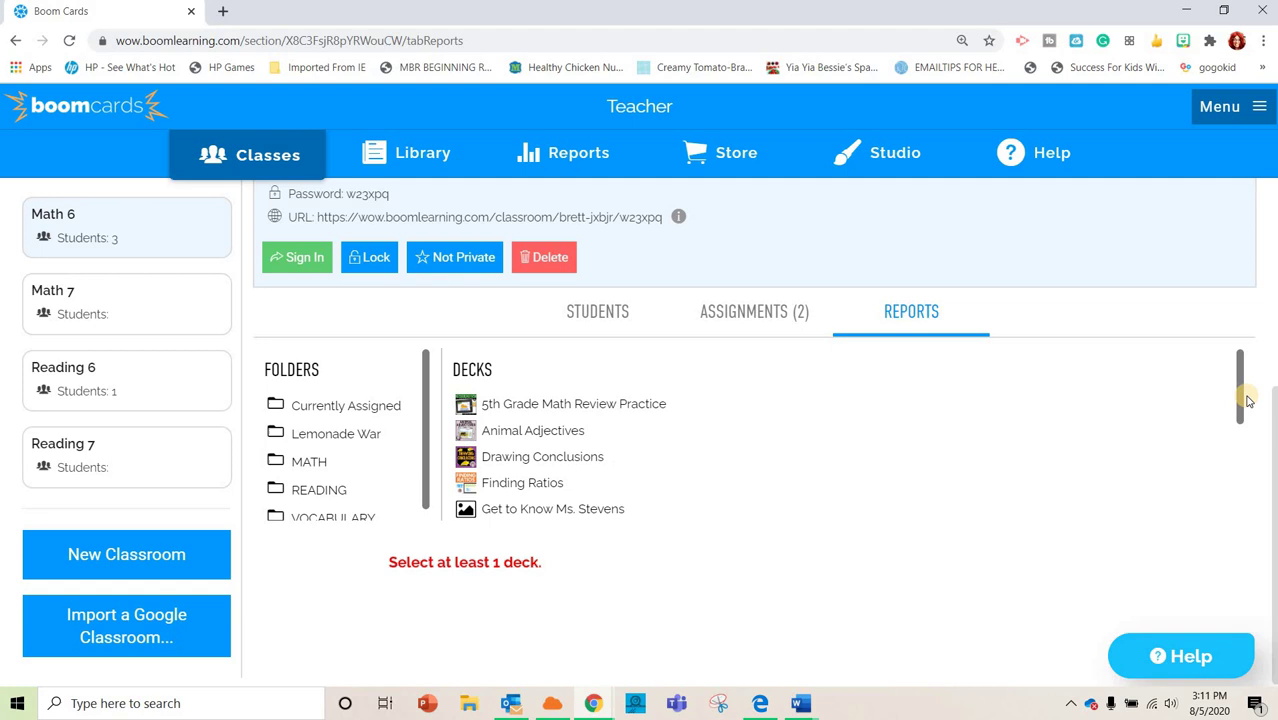
scroll(545, 470, "down", 1)
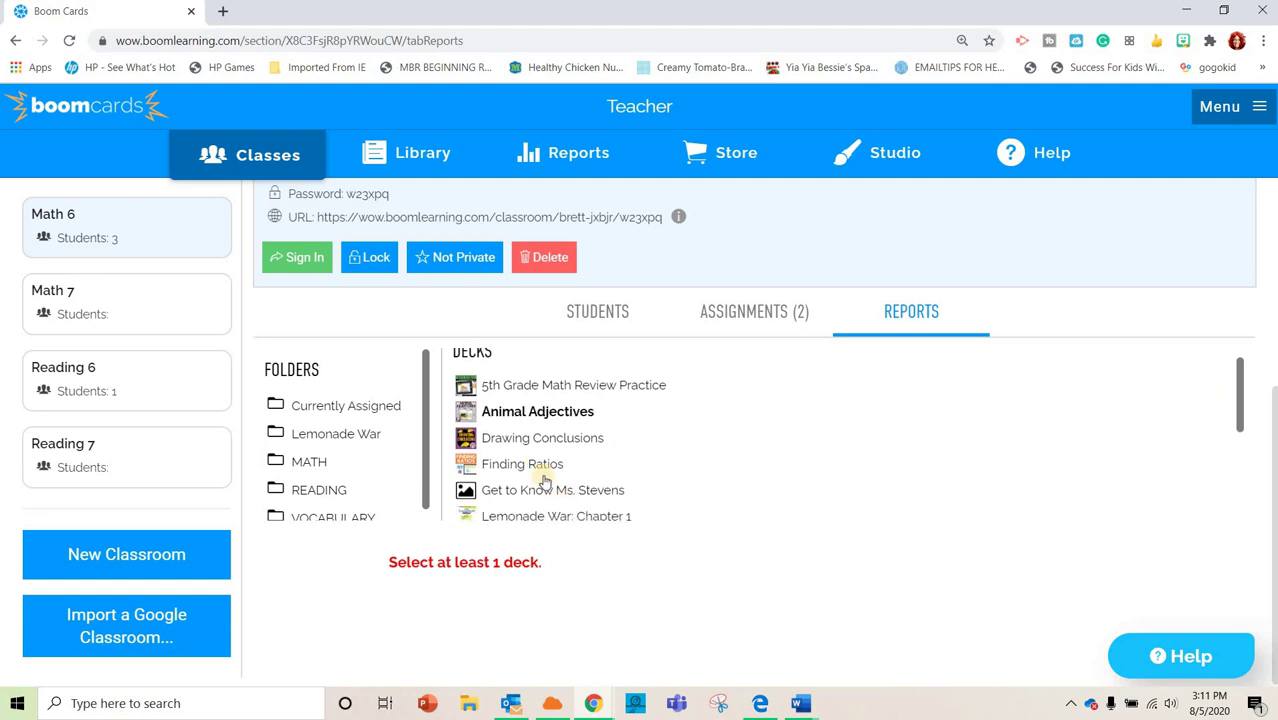
left_click(538, 465)
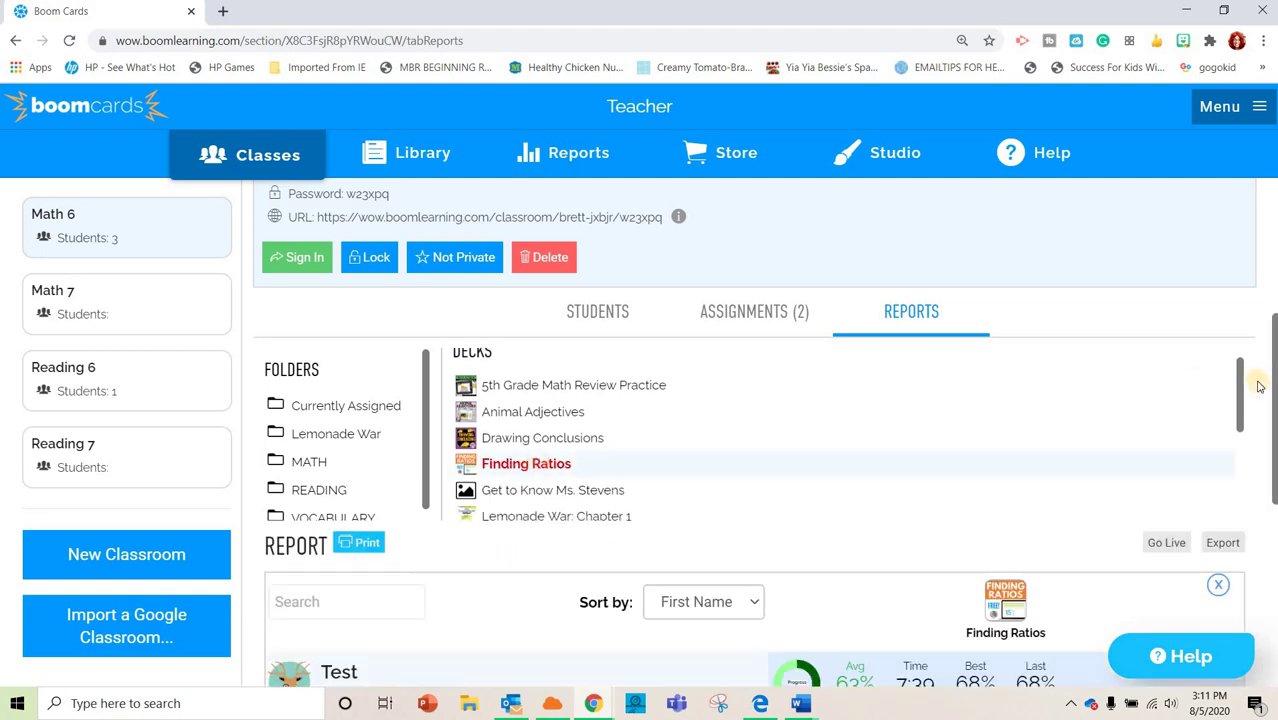
left_click_drag(1240, 395, 1241, 452)
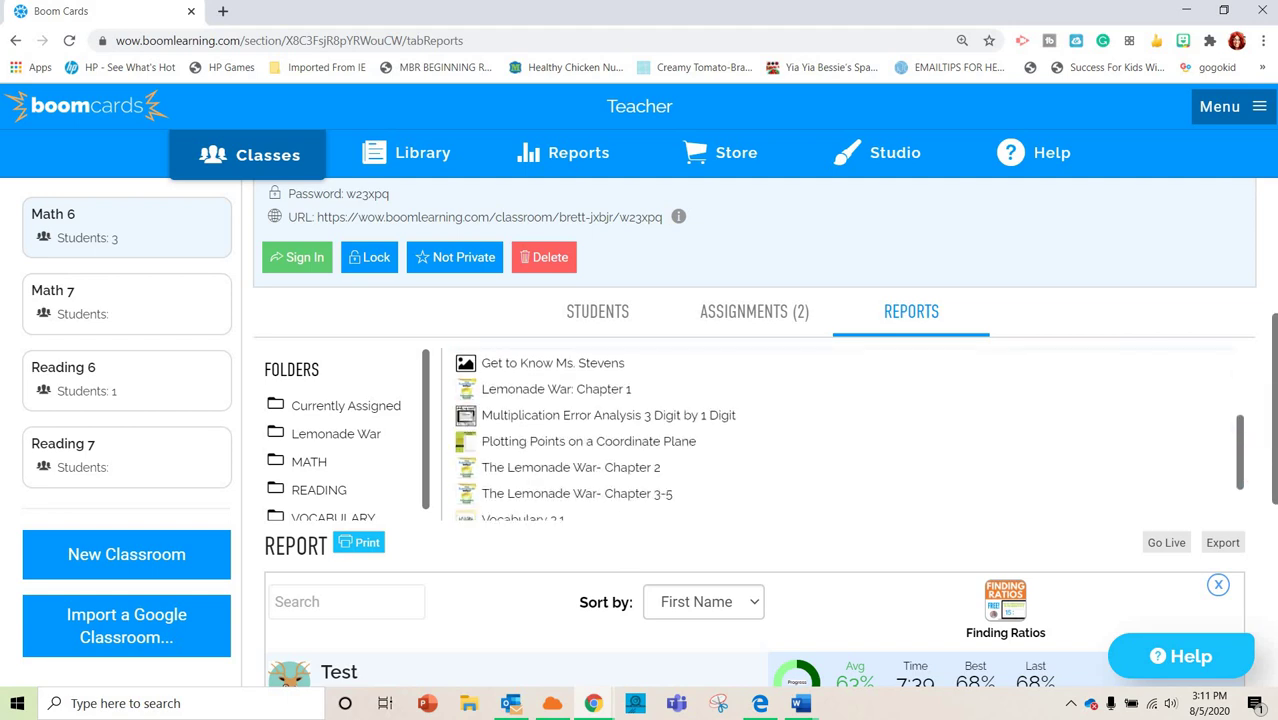
scroll(733, 428, "down", 4)
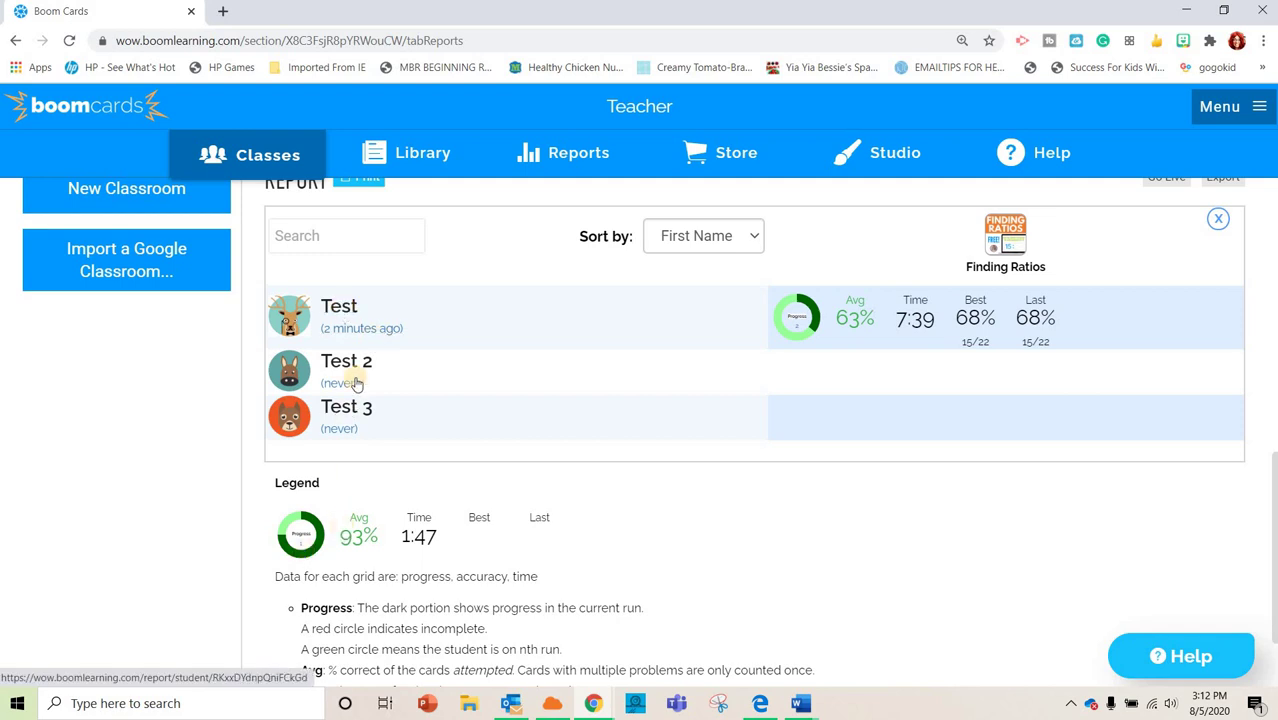
Open the Test student's Finding Ratios deck status and inspect individual guesses in the accuracy chart.
left_click(778, 316)
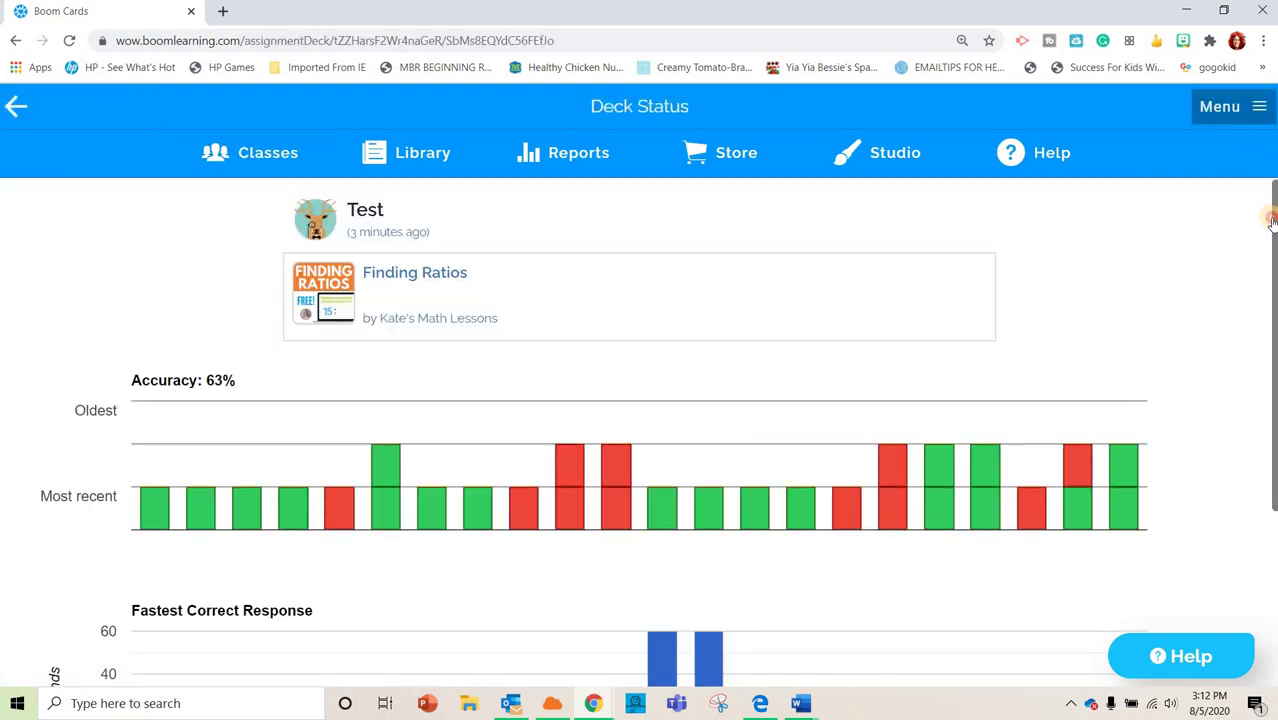
scroll(711, 365, "down", 2)
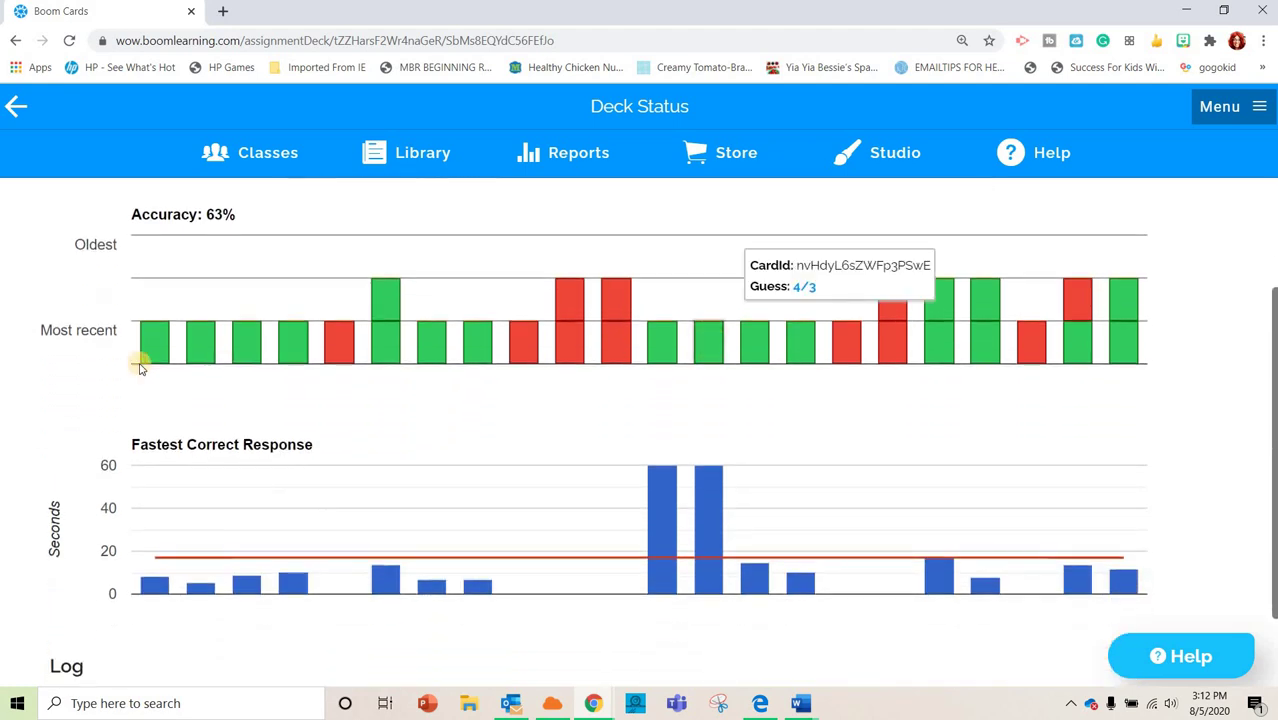
mouse_move(203, 343)
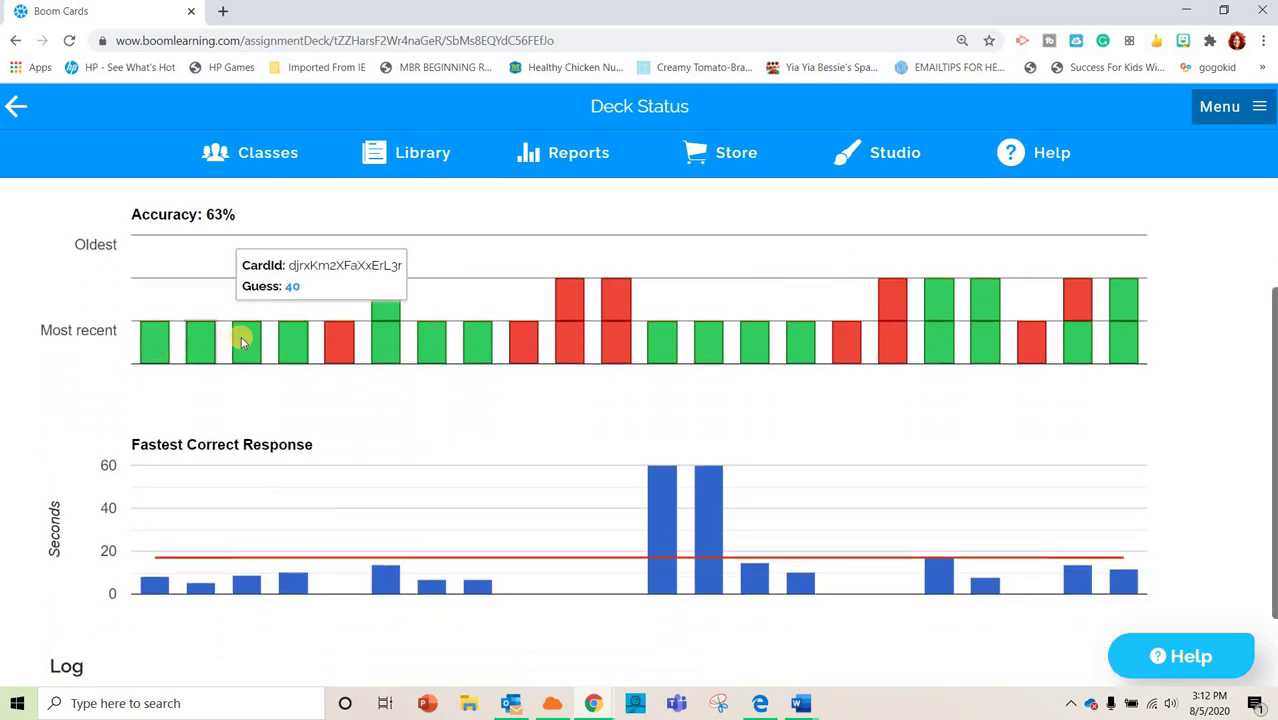
mouse_move(347, 342)
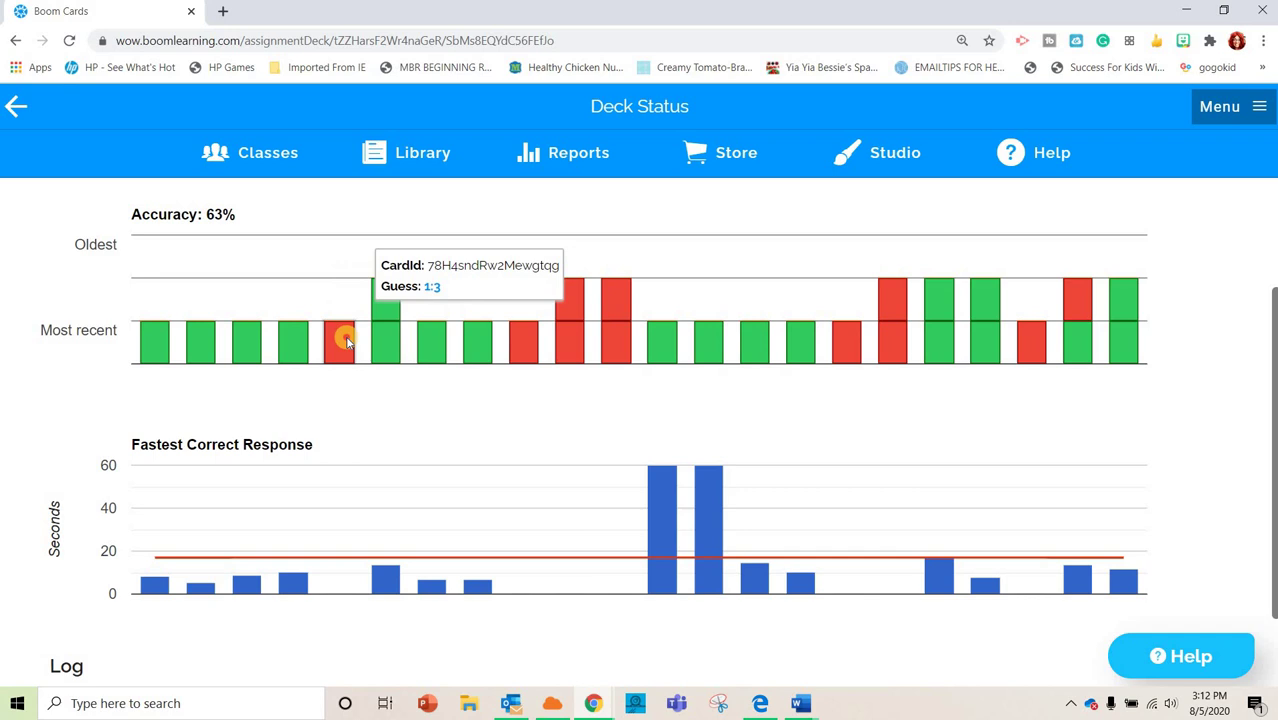
View the student response and question for the first incorrectly answered card in the accuracy chart, and close the card answer.
left_click(482, 343)
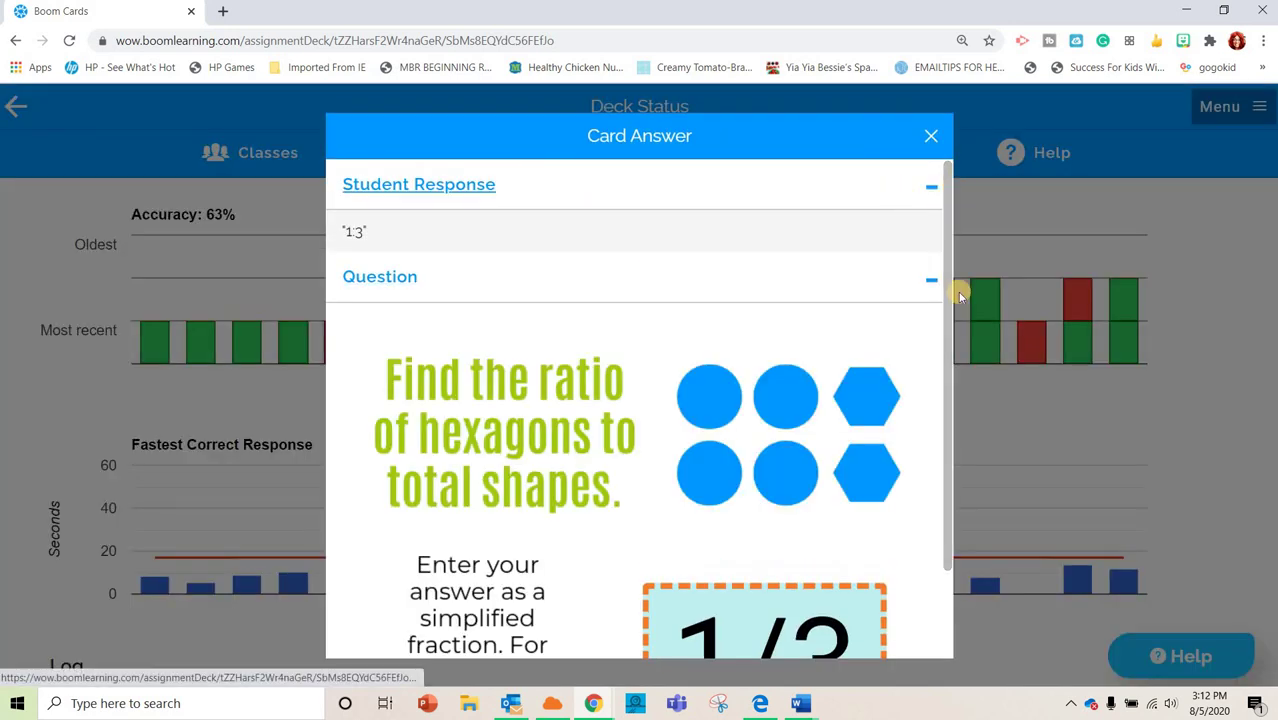
scroll(963, 422, "down", 1)
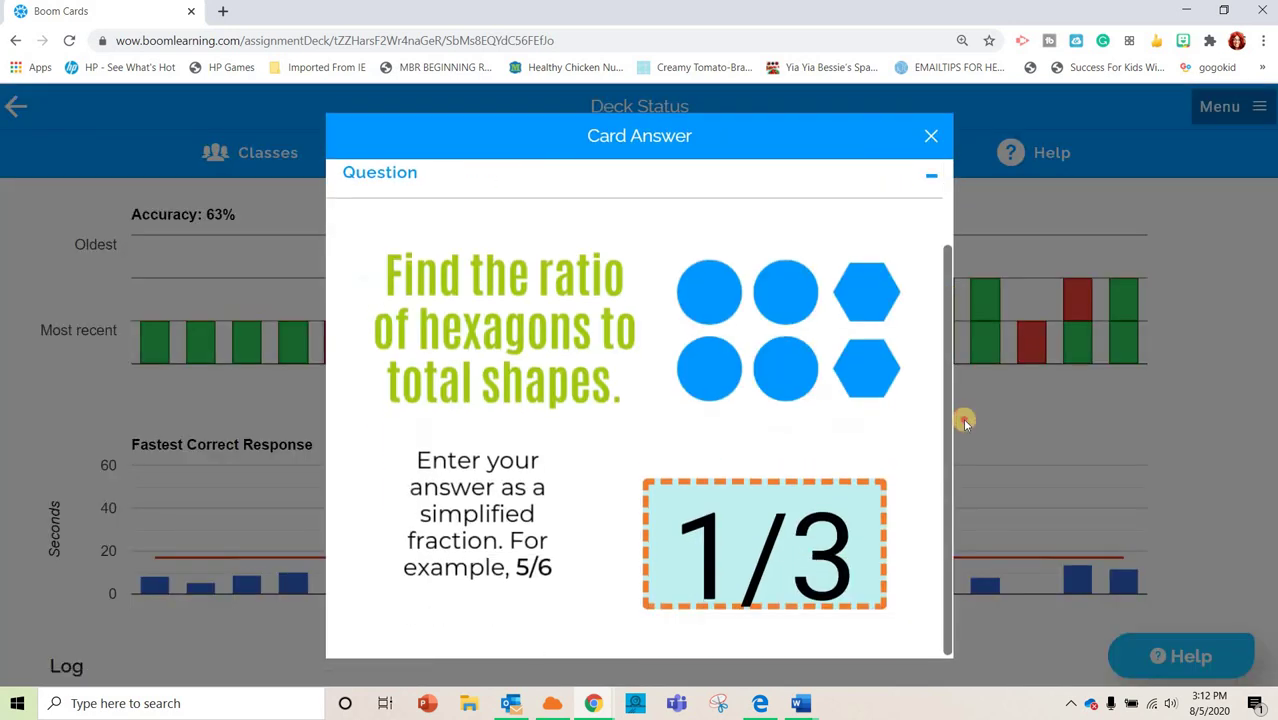
left_click(929, 137)
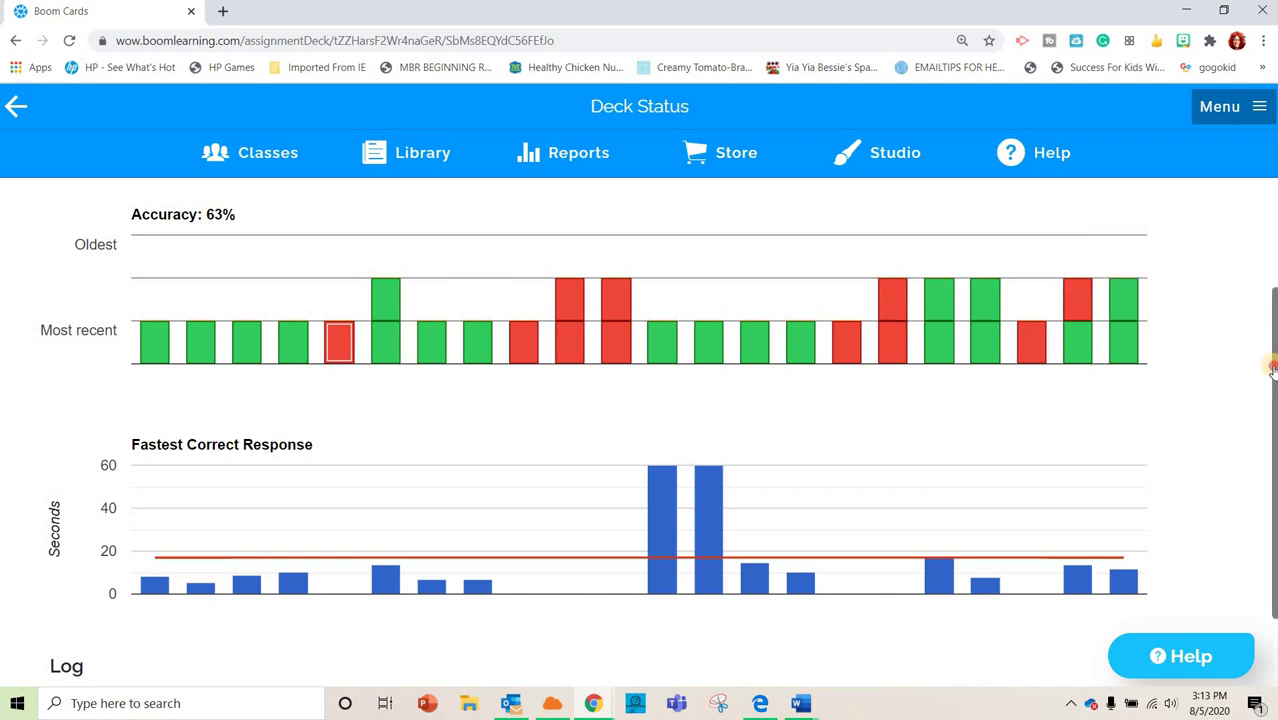
Review the fastest correct response chart, the log and the accuracy chart, and return to the teacher's class list.
scroll(1268, 400, "down", 1)
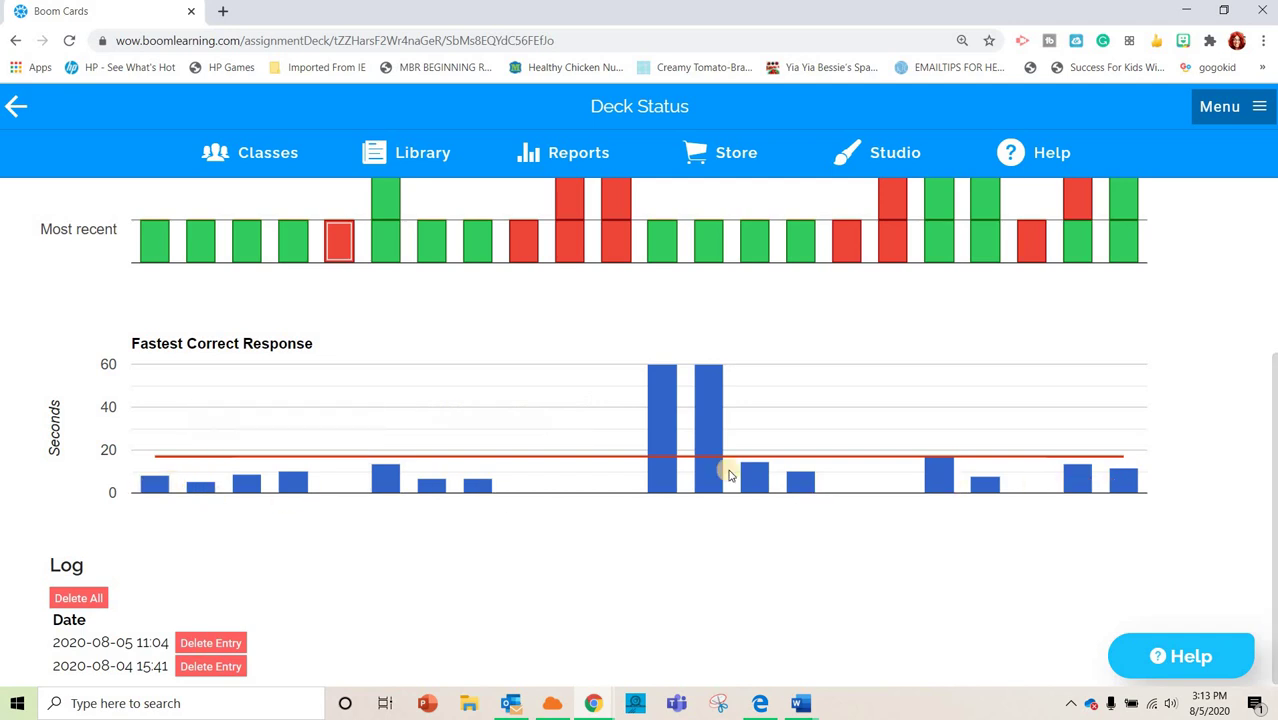
mouse_move(810, 483)
left_click_drag(1270, 462, 1272, 370)
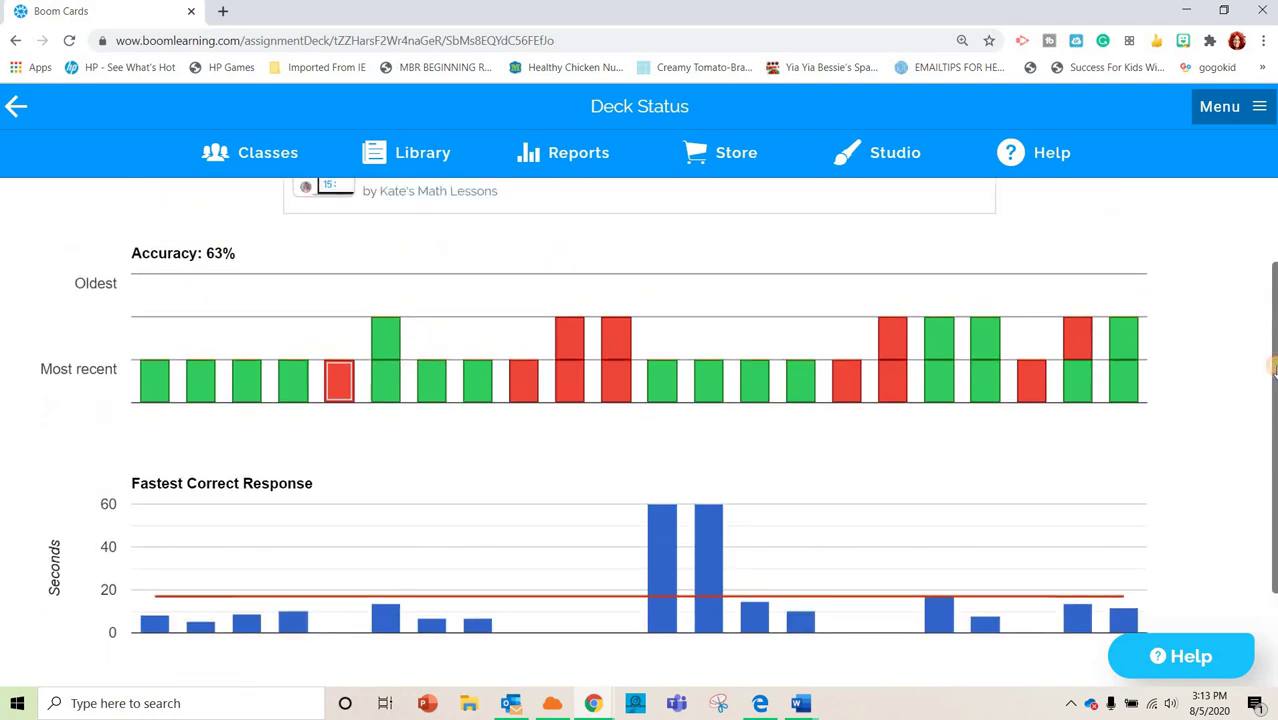
scroll(1272, 265, "up", 1)
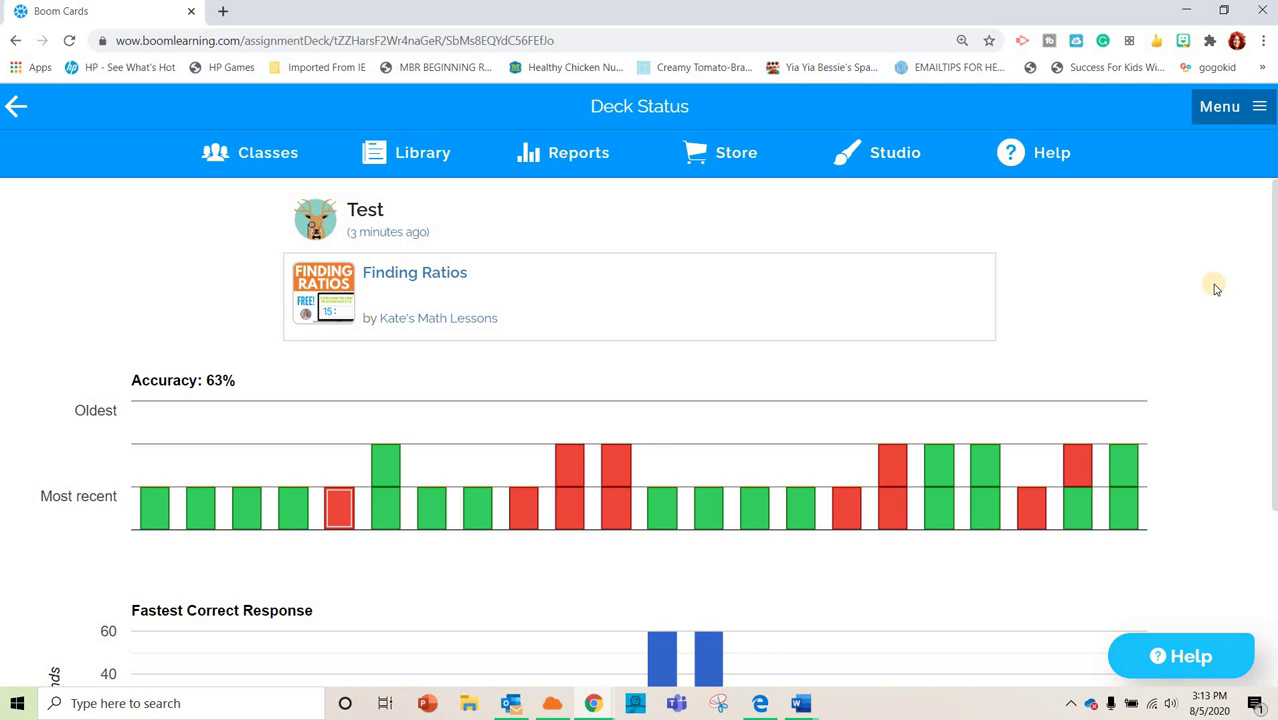
mouse_move(335, 510)
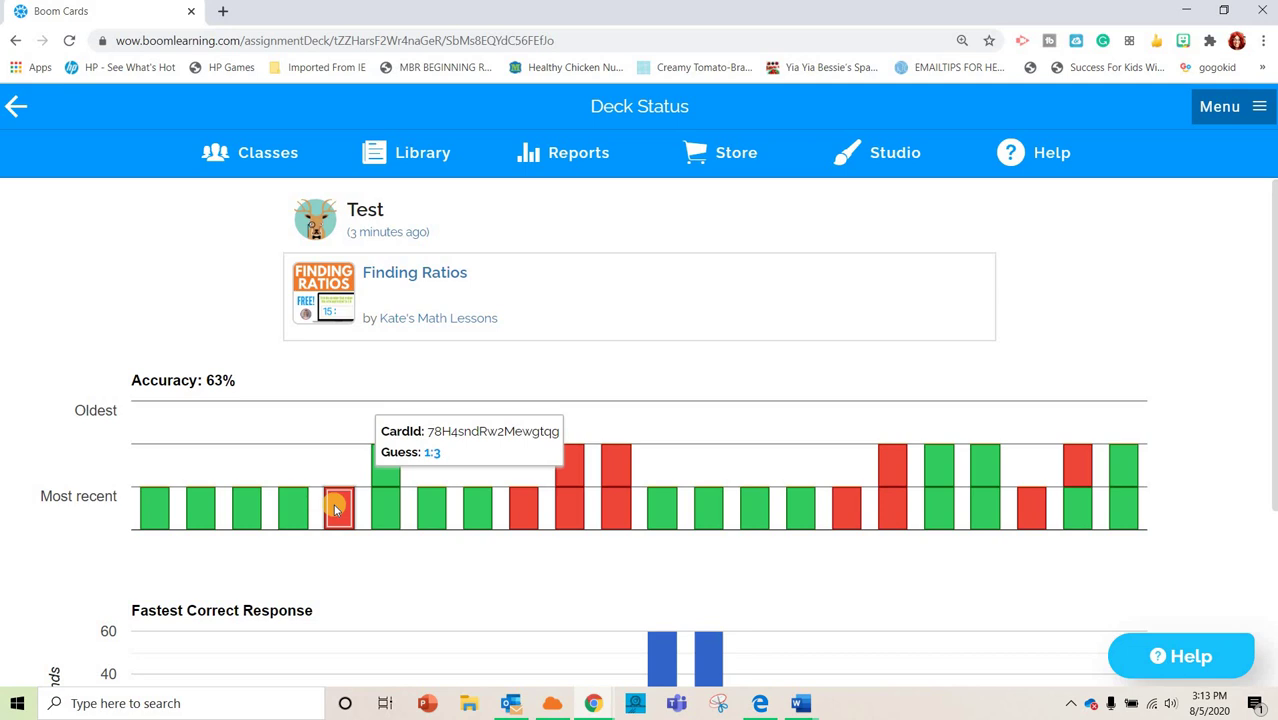
left_click(256, 160)
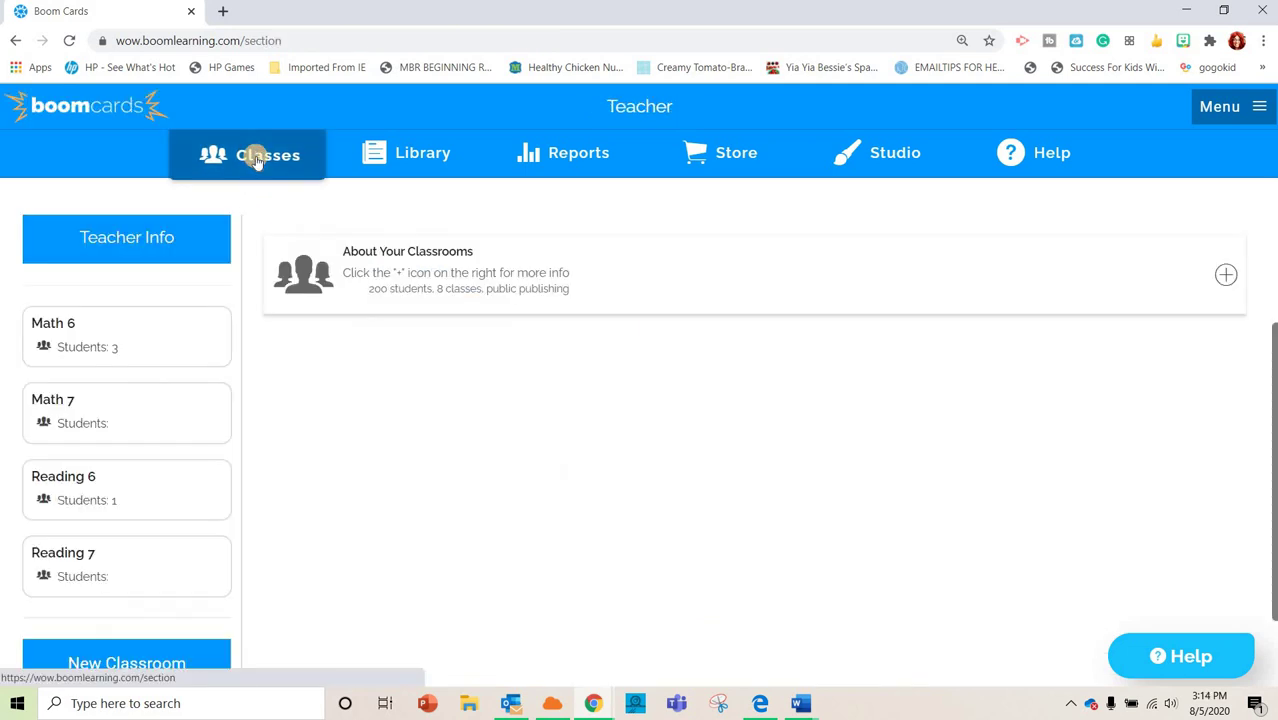